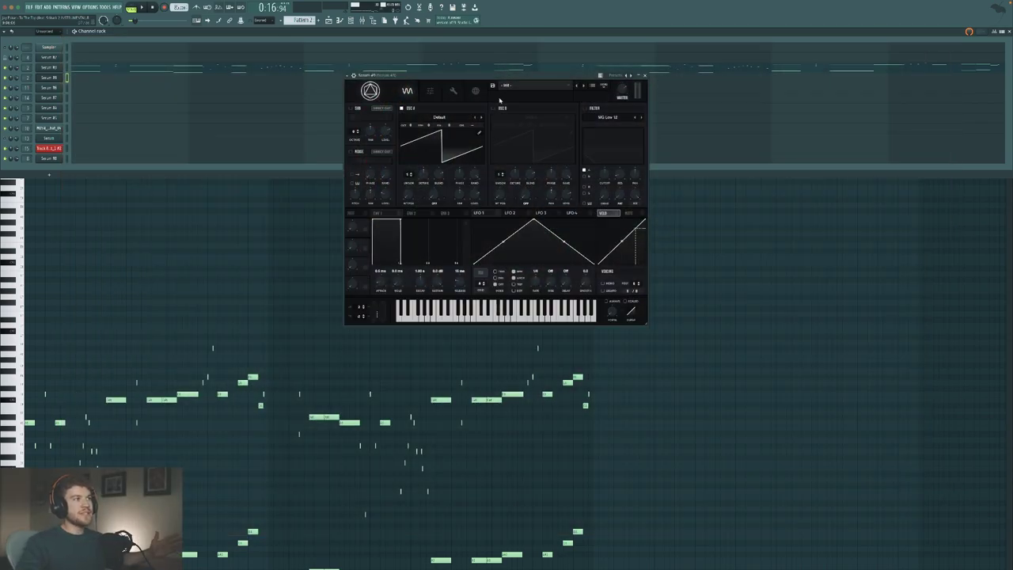
# Select the Serum #9 channel in the channel rack and reposition its synth window over the piano roll.
pyautogui.moveTo(506, 77); pyautogui.dragTo(500, 86)
pyautogui.click(67, 69)
pyautogui.click(68, 77)
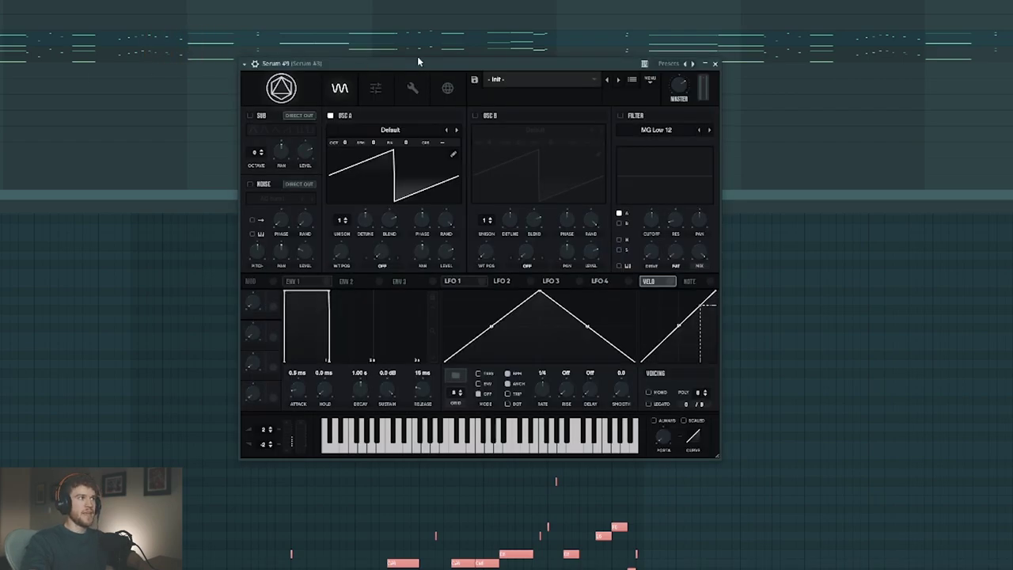
pyautogui.moveTo(419, 61); pyautogui.dragTo(455, 63)
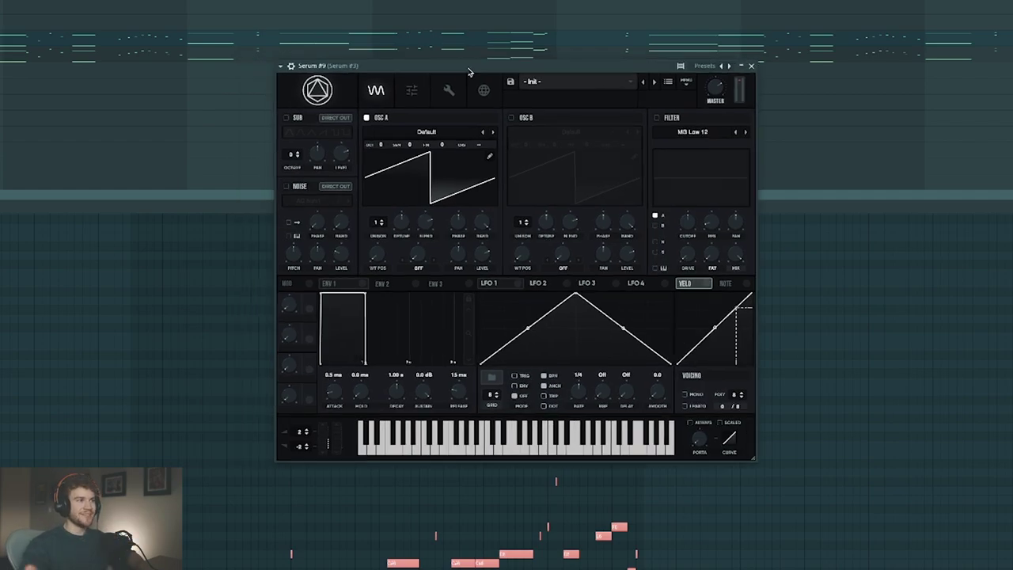
pyautogui.moveTo(468, 72); pyautogui.dragTo(330, 86)
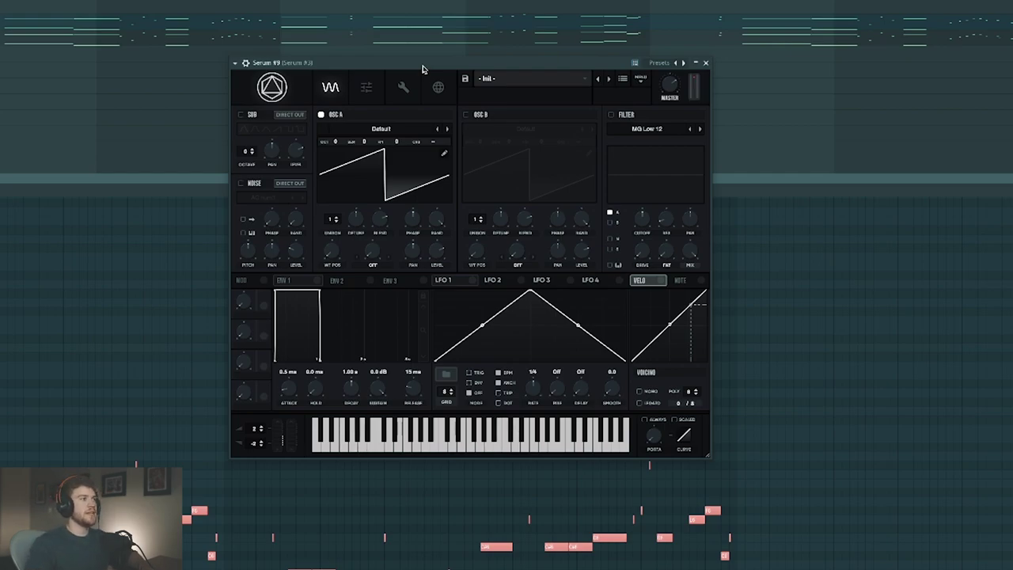
pyautogui.moveTo(437, 68); pyautogui.dragTo(437, 62)
# Load the Analog wavetable Basic_Cjw into oscillator A and raise its wavetable position to a saw-like waveform.
pyautogui.click(395, 126)
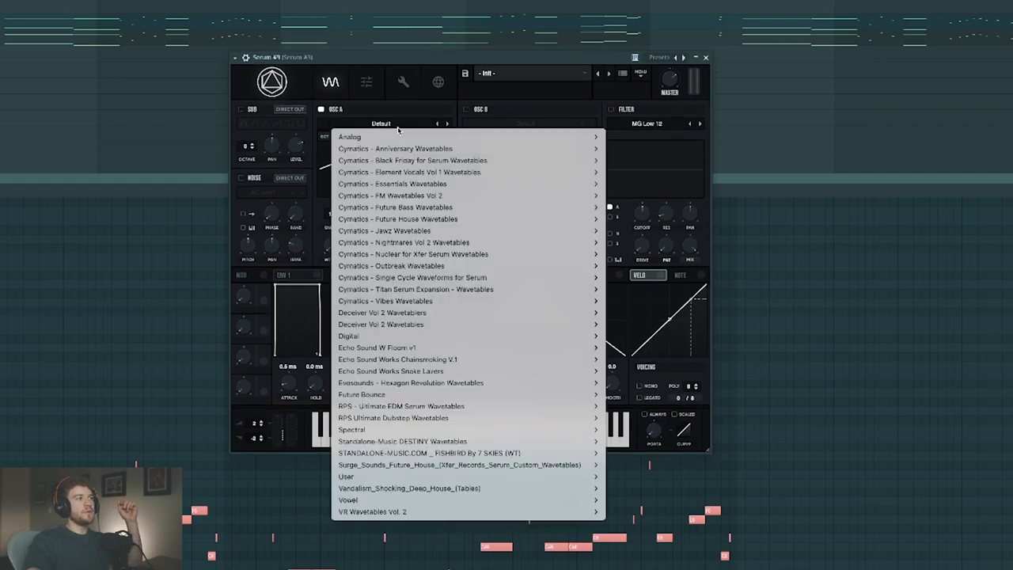
pyautogui.click(391, 127)
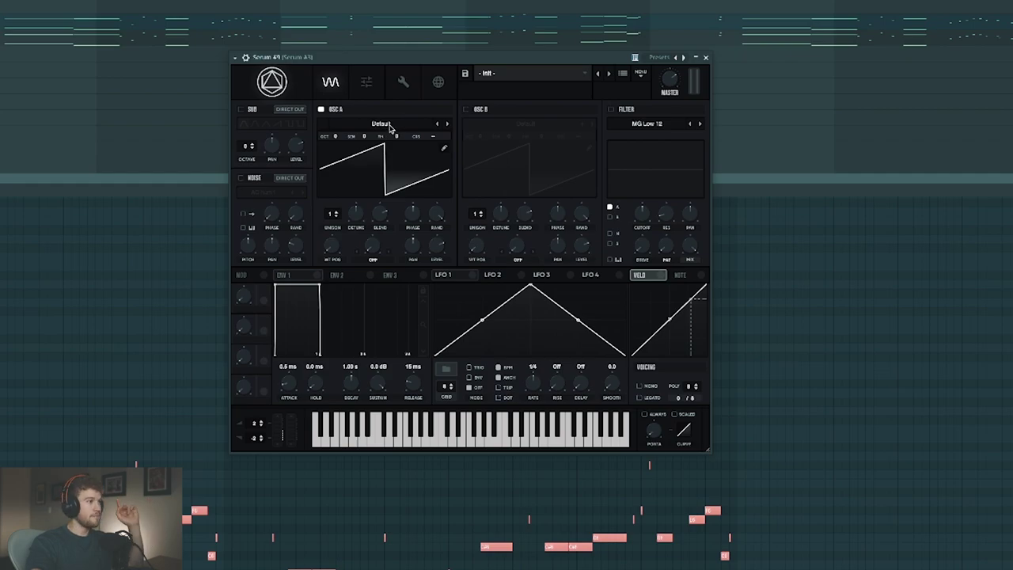
pyautogui.click(391, 128)
pyautogui.moveTo(585, 137)
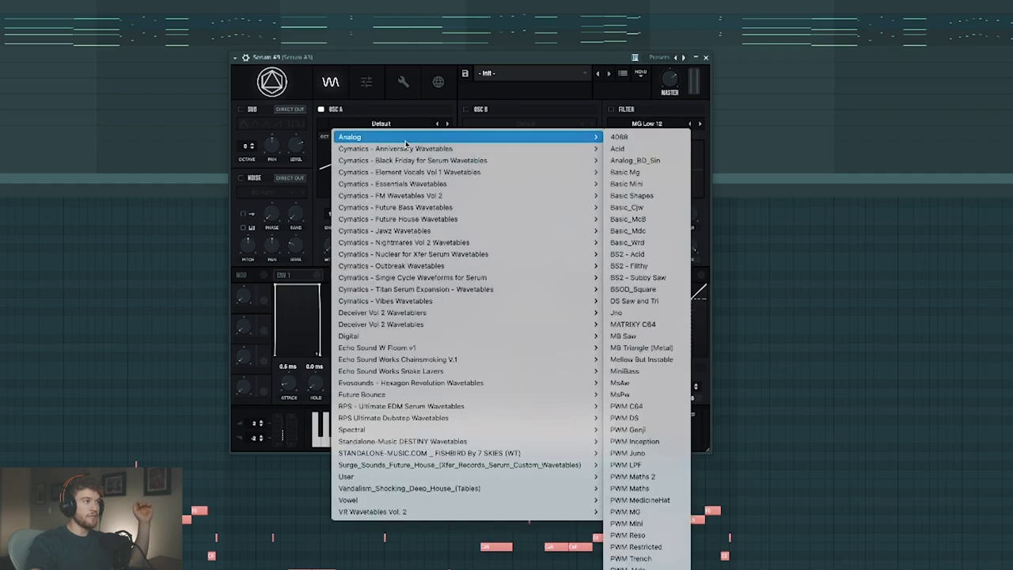
pyautogui.click(648, 208)
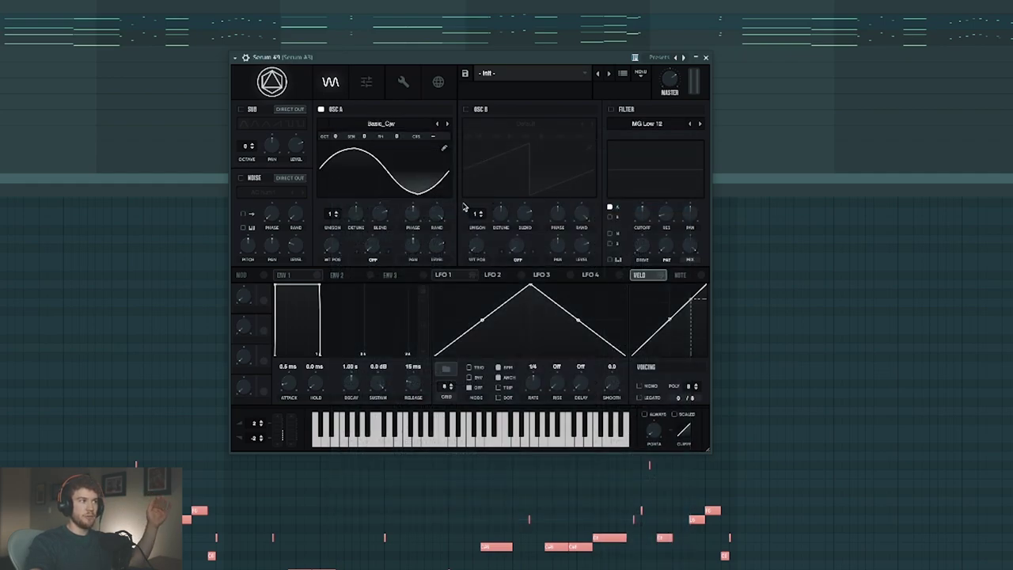
pyautogui.moveTo(333, 248); pyautogui.dragTo(363, 180)
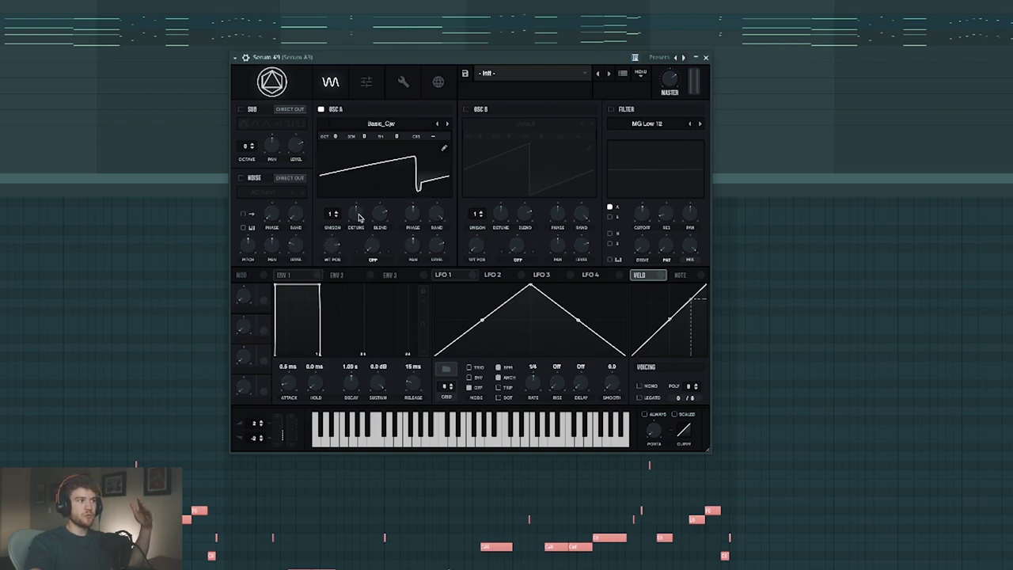
# Lower oscillator A's octave to -1 and audition the pattern.
pyautogui.press('space')
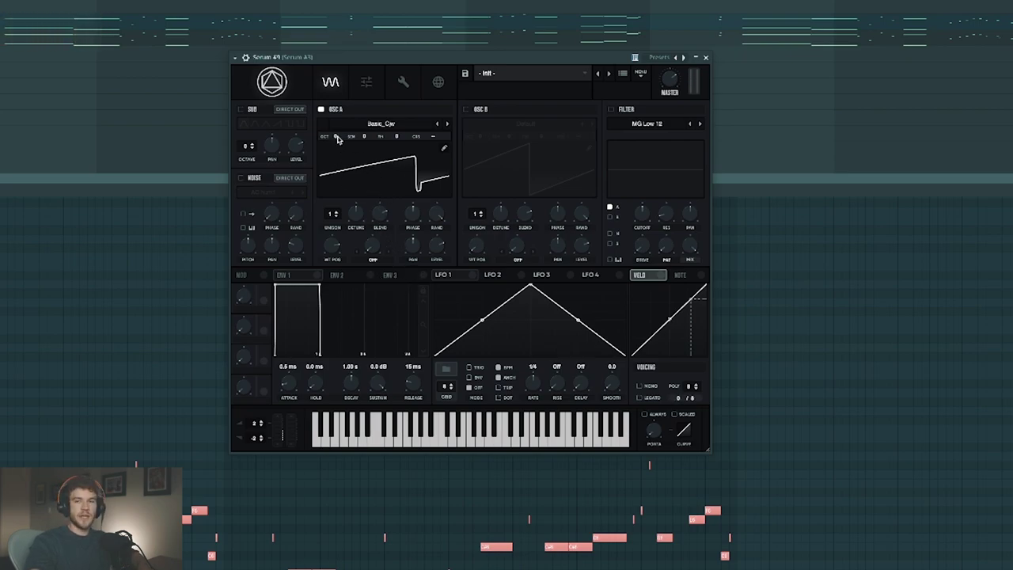
pyautogui.moveTo(337, 139); pyautogui.dragTo(339, 145)
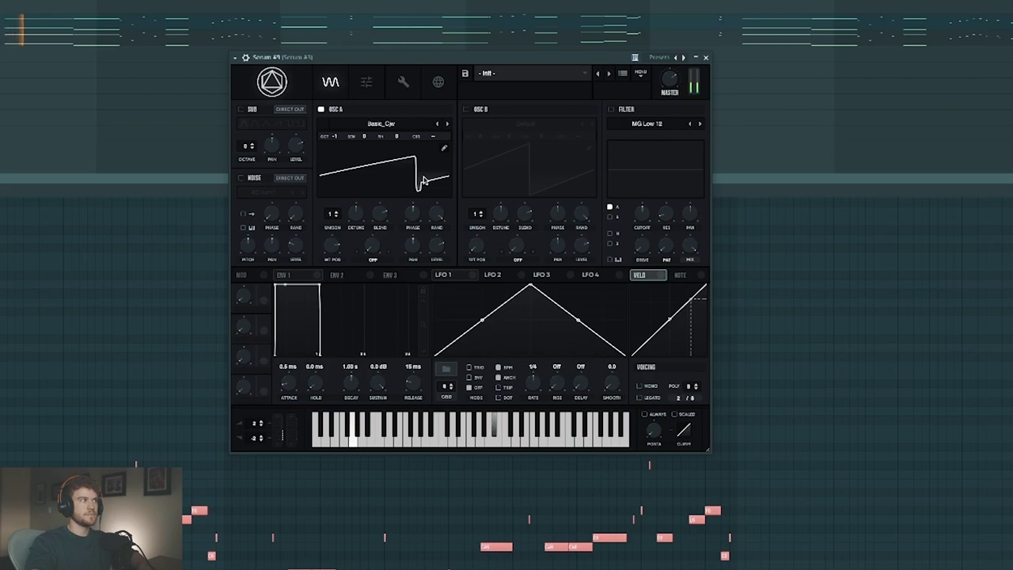
pyautogui.press('space')
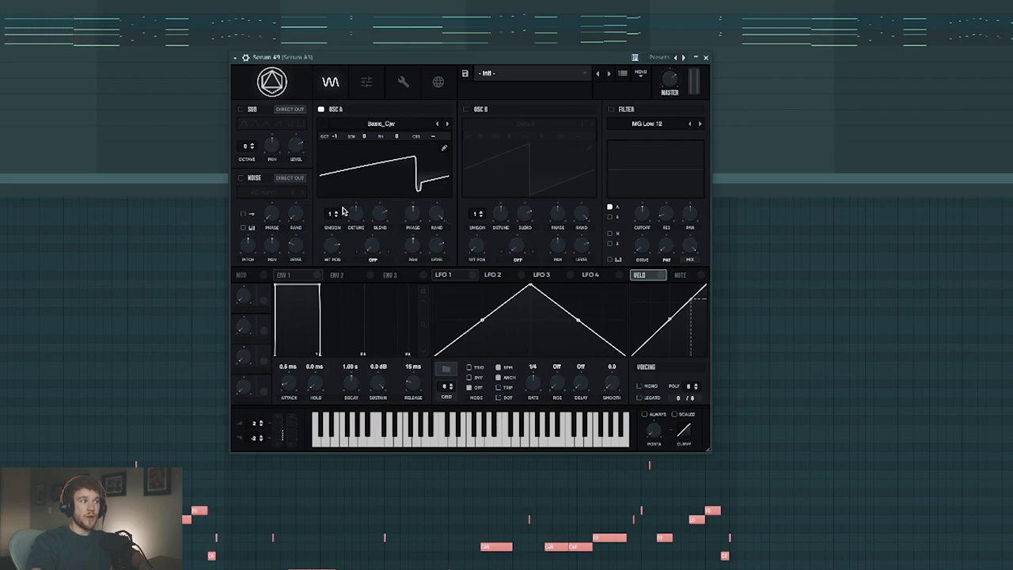
# Set oscillator A's unison to 7 voices and raise its unison detune and blend.
pyautogui.moveTo(332, 215); pyautogui.dragTo(342, 171)
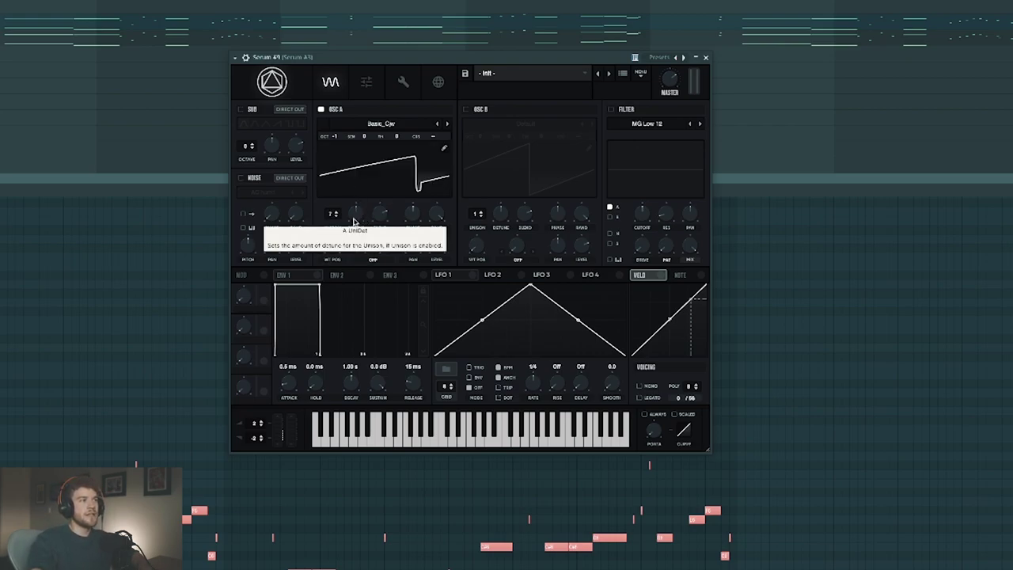
pyautogui.click(360, 221)
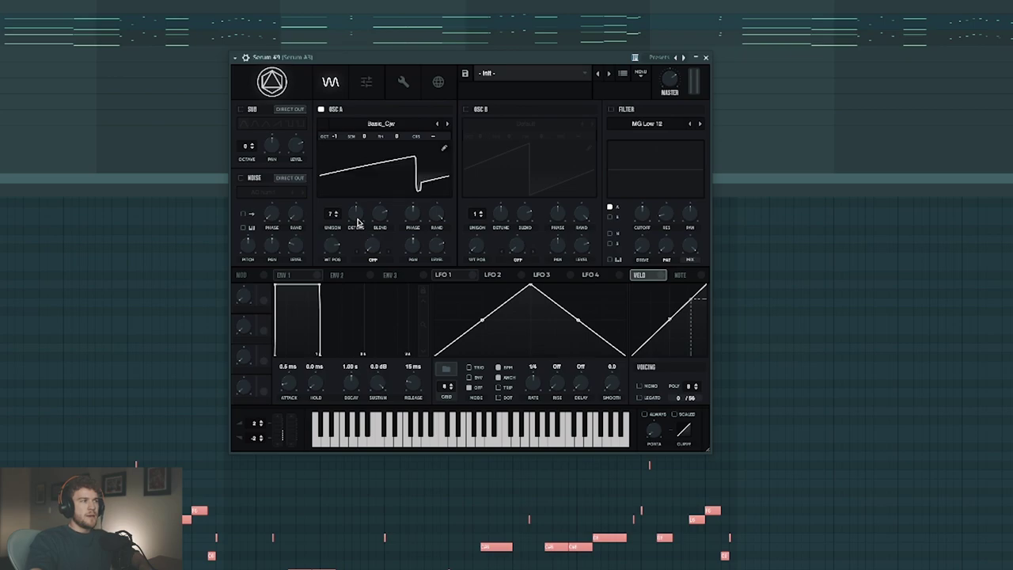
pyautogui.moveTo(359, 221); pyautogui.dragTo(366, 208)
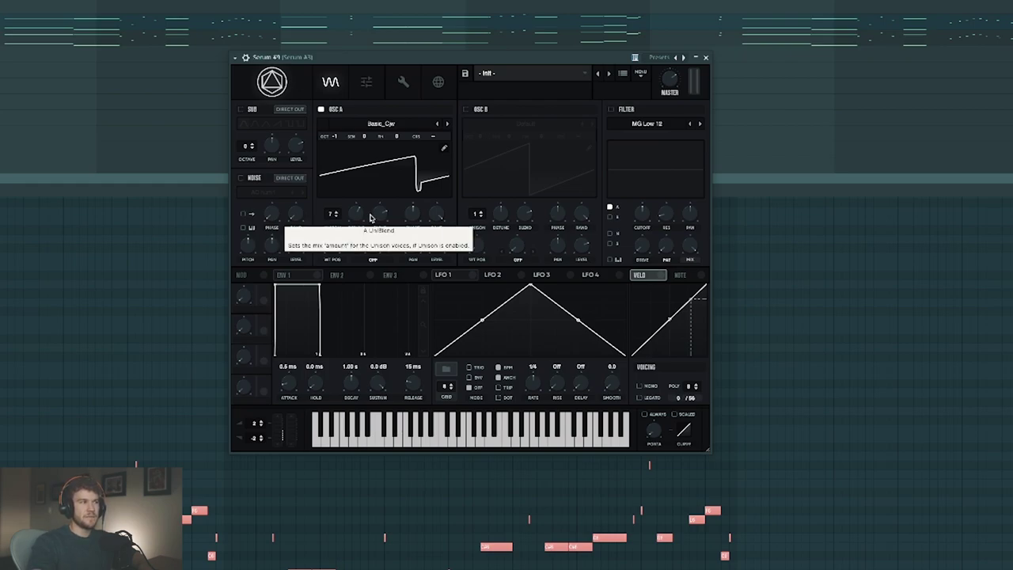
pyautogui.moveTo(384, 222)
pyautogui.mouseDown()
pyautogui.moveTo(389, 195)
pyautogui.moveTo(389, 219)
pyautogui.mouseUp()
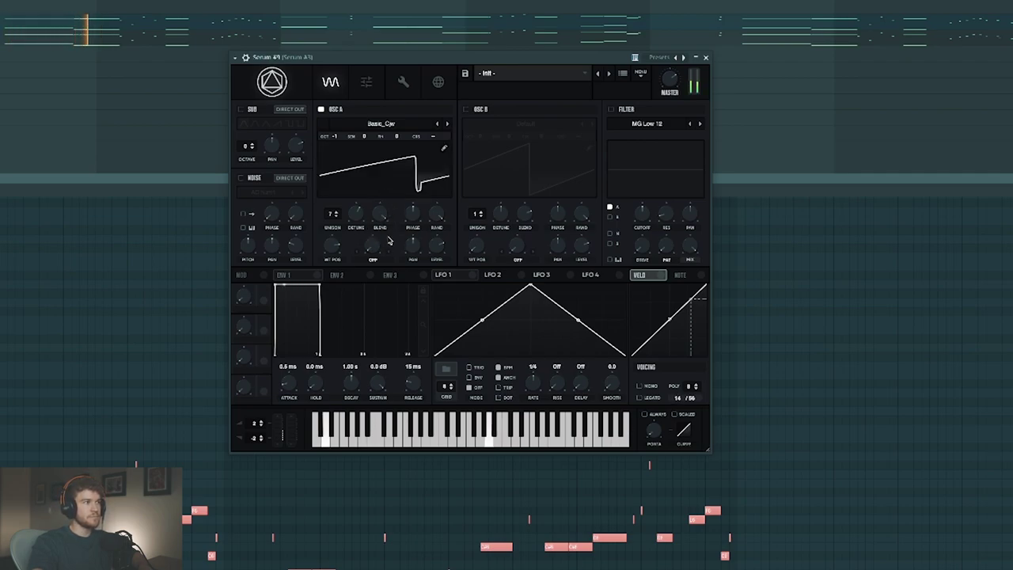
# Load the basic sine shape into LFO 2.
pyautogui.click(504, 276)
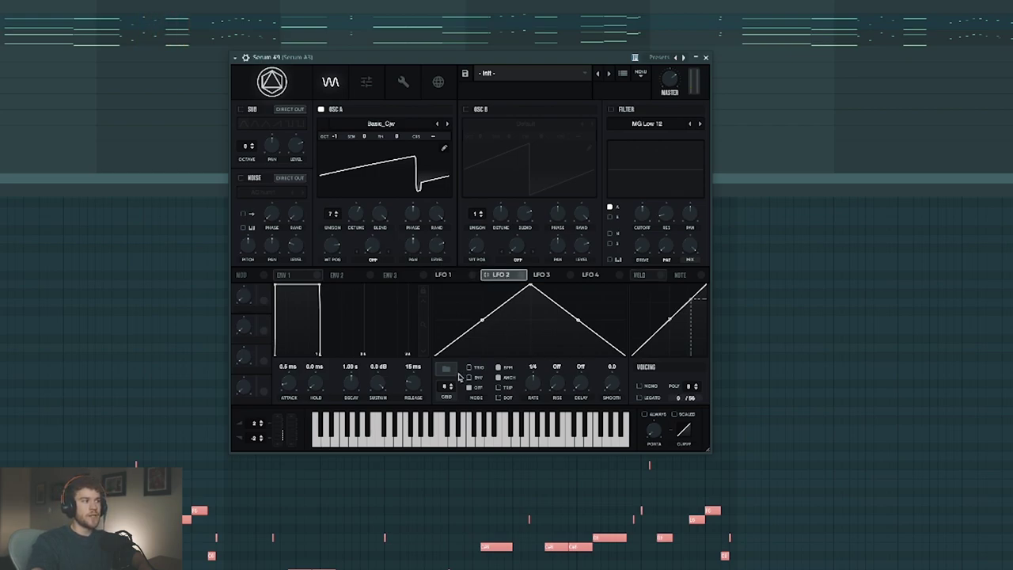
pyautogui.click(448, 371)
pyautogui.moveTo(479, 371)
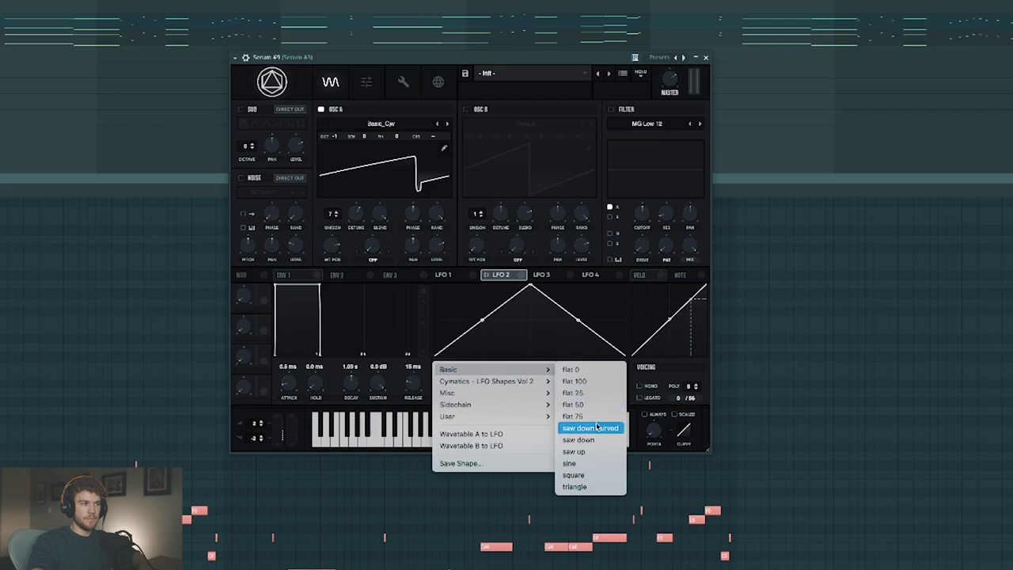
pyautogui.click(591, 464)
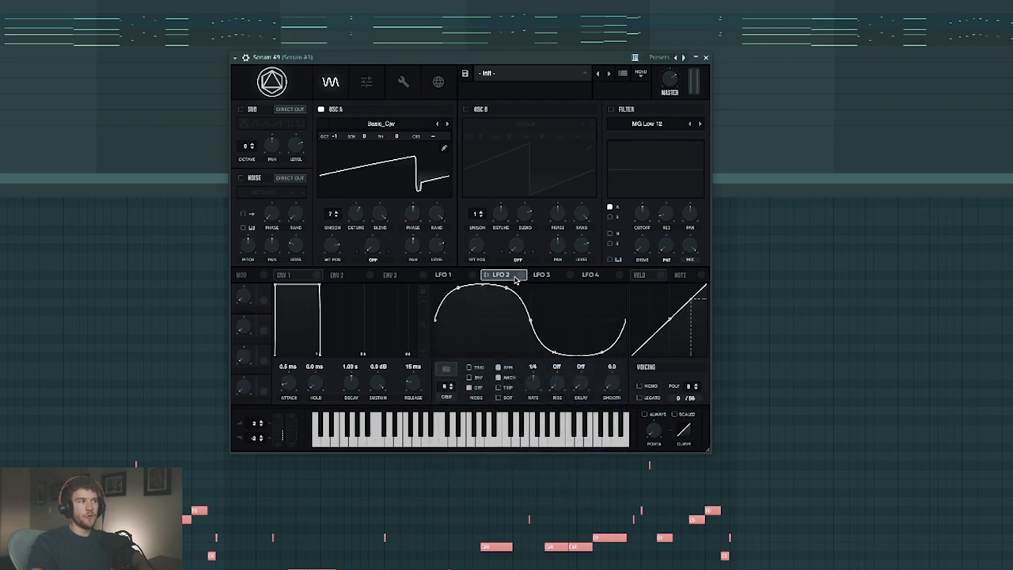
# Assign LFO 2 to oscillator A's fine tuning at depth 22, with trigger mode and a 1/8 rate, and set fine tuning to -20.
pyautogui.moveTo(515, 278); pyautogui.dragTo(402, 137)
pyautogui.moveTo(401, 137)
pyautogui.mouseDown()
pyautogui.moveTo(403, 127)
pyautogui.moveTo(407, 140)
pyautogui.mouseUp()
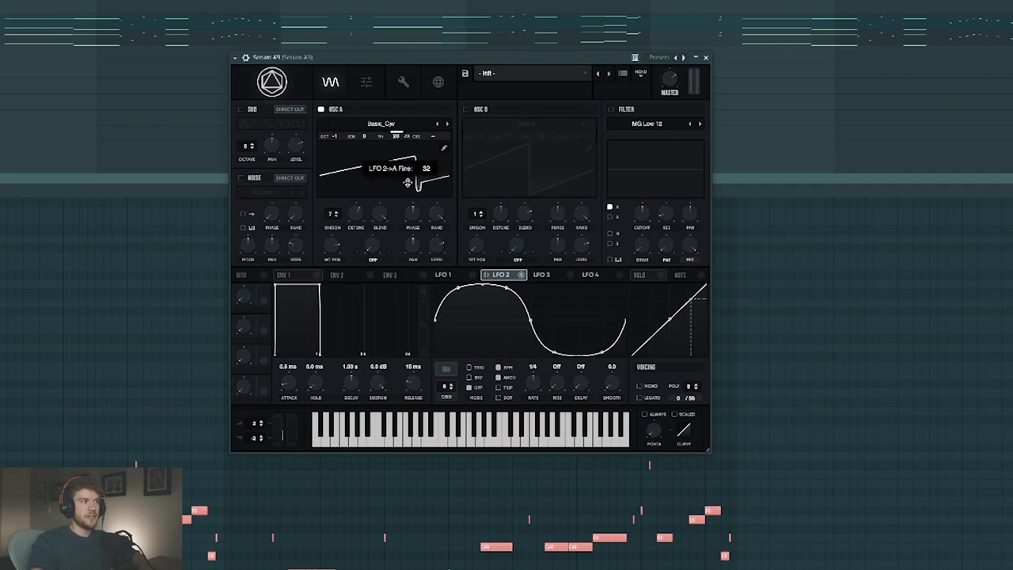
pyautogui.moveTo(407, 186); pyautogui.dragTo(408, 187)
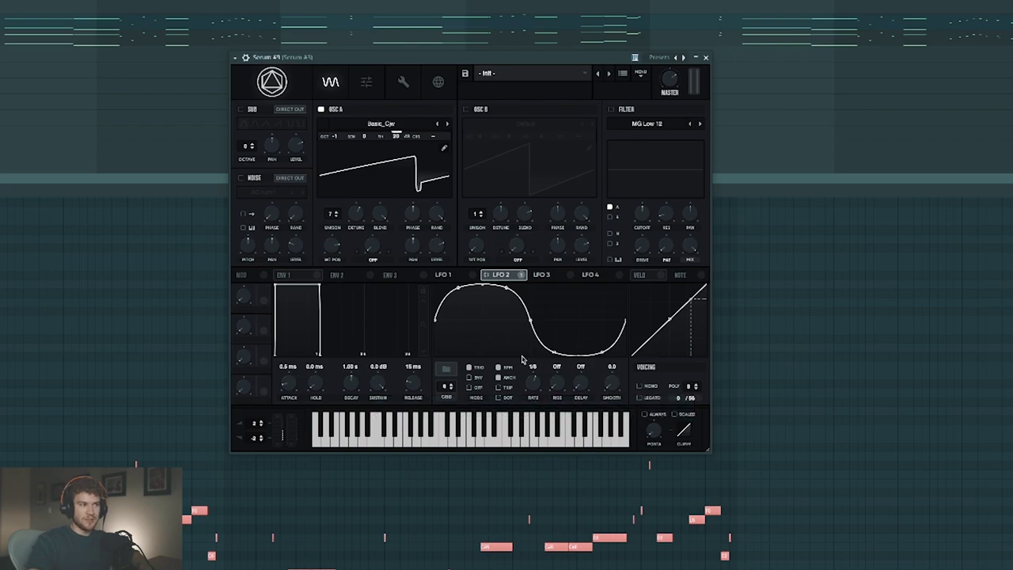
pyautogui.moveTo(407, 136)
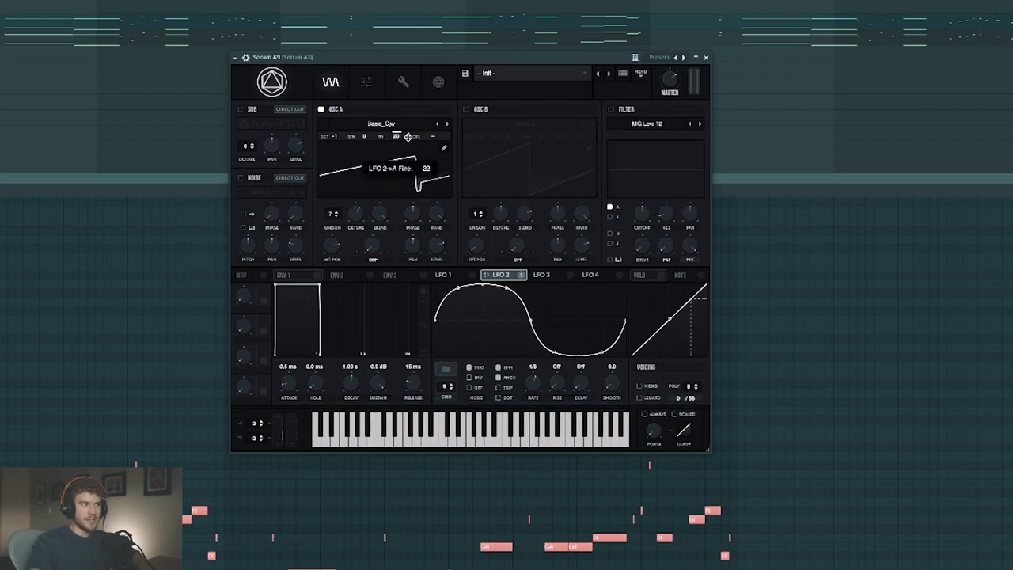
pyautogui.moveTo(407, 136); pyautogui.dragTo(401, 167)
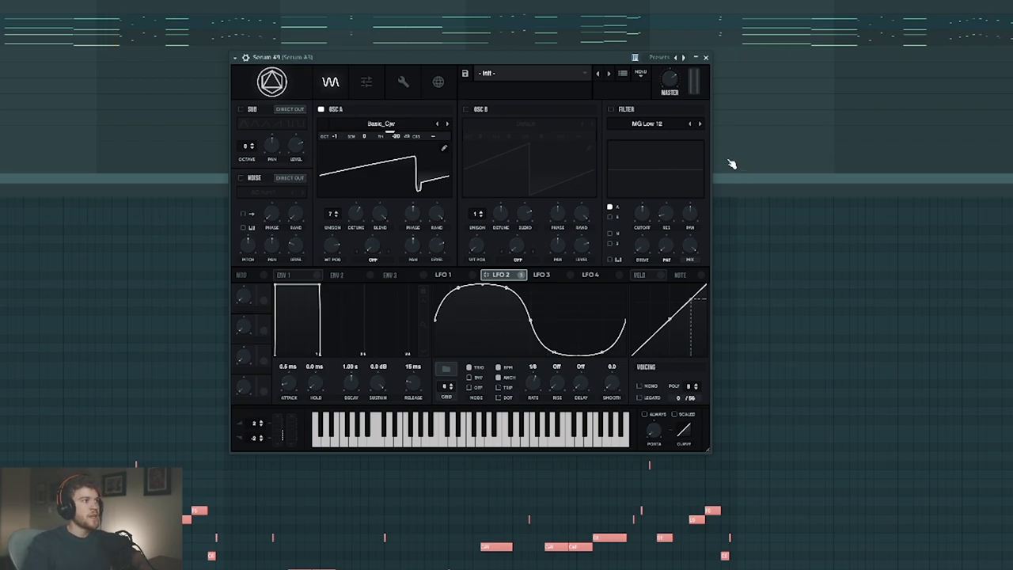
# Reshape LFO 1 into a straight falling ramp and set Envelope 1's release to 115 ms.
pyautogui.click(466, 276)
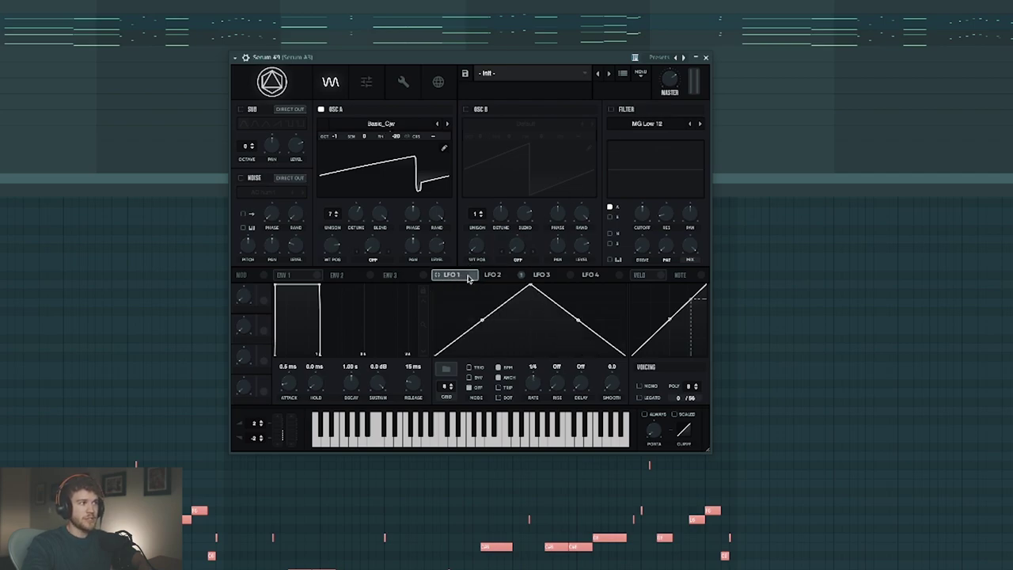
pyautogui.moveTo(530, 285); pyautogui.dragTo(398, 256)
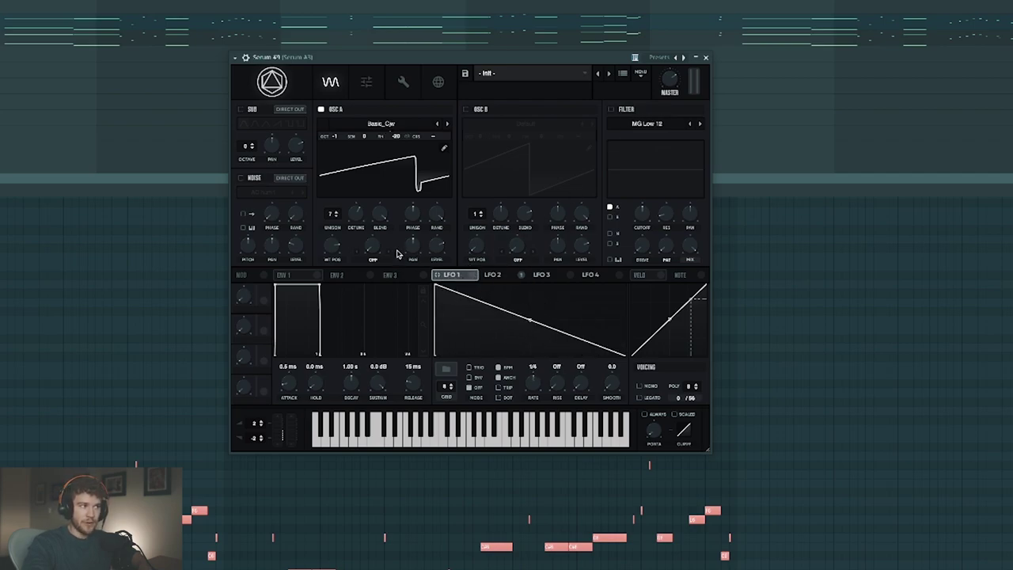
pyautogui.moveTo(419, 382); pyautogui.dragTo(424, 379)
pyautogui.press('space')
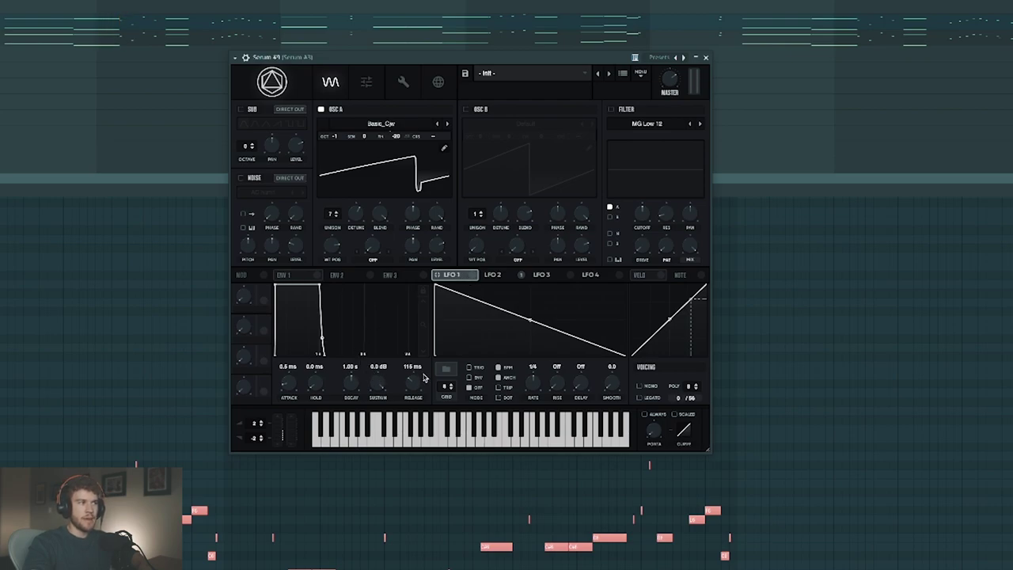
# Assign LFO 1 to oscillator A's wavetable position and bend its ramp into a gentle decay with an added point before a steep final drop.
pyautogui.moveTo(437, 274); pyautogui.dragTo(329, 250)
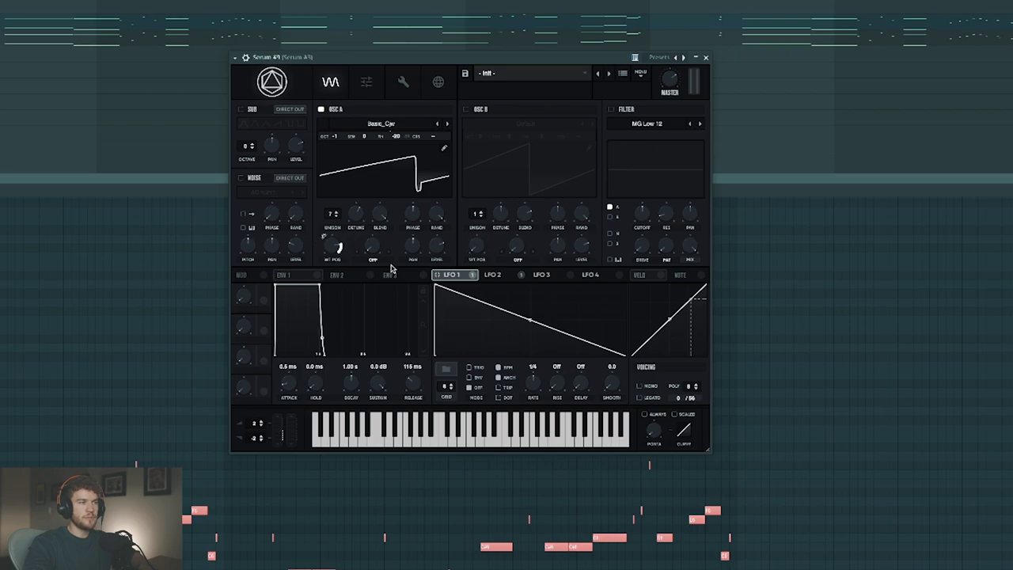
pyautogui.doubleClick(598, 316)
pyautogui.moveTo(612, 334); pyautogui.dragTo(585, 317)
pyautogui.moveTo(518, 301); pyautogui.dragTo(511, 308)
pyautogui.moveTo(586, 317); pyautogui.dragTo(592, 313)
pyautogui.press('space')
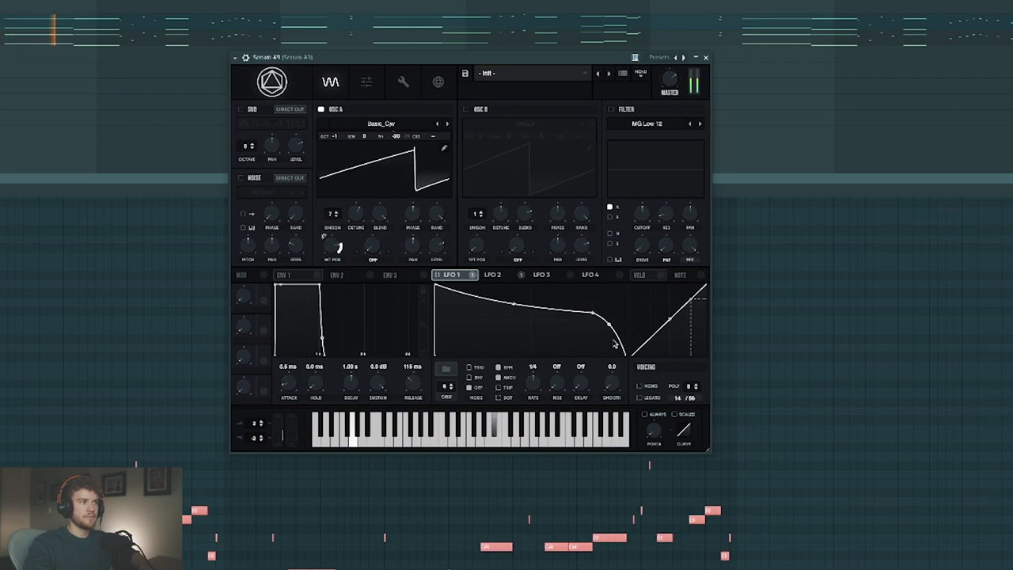
# Switch LFO 1 to envelope mode with a dotted 1/4 rate and audition the pattern.
pyautogui.click(478, 378)
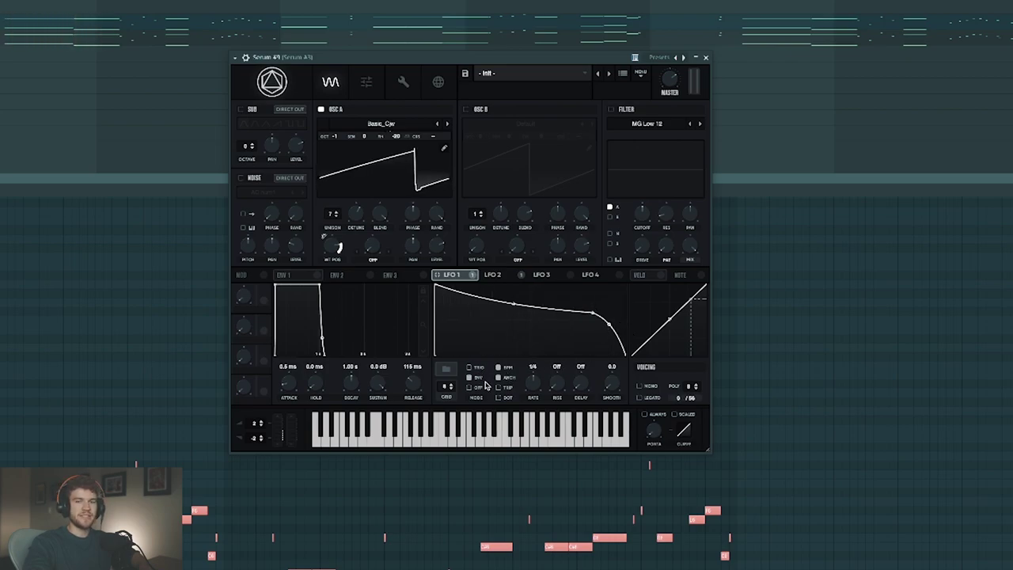
pyautogui.press('space')
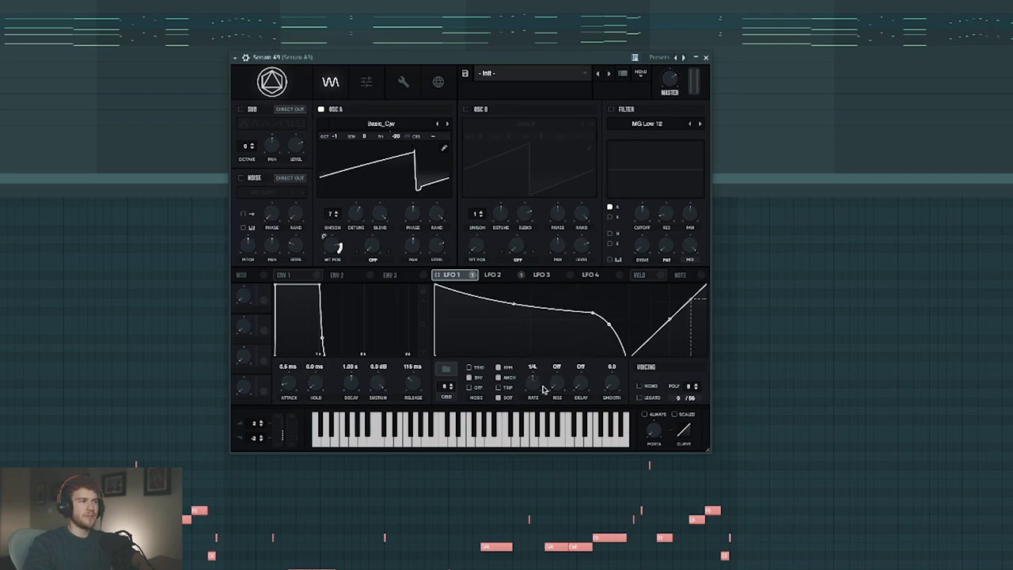
pyautogui.press('space')
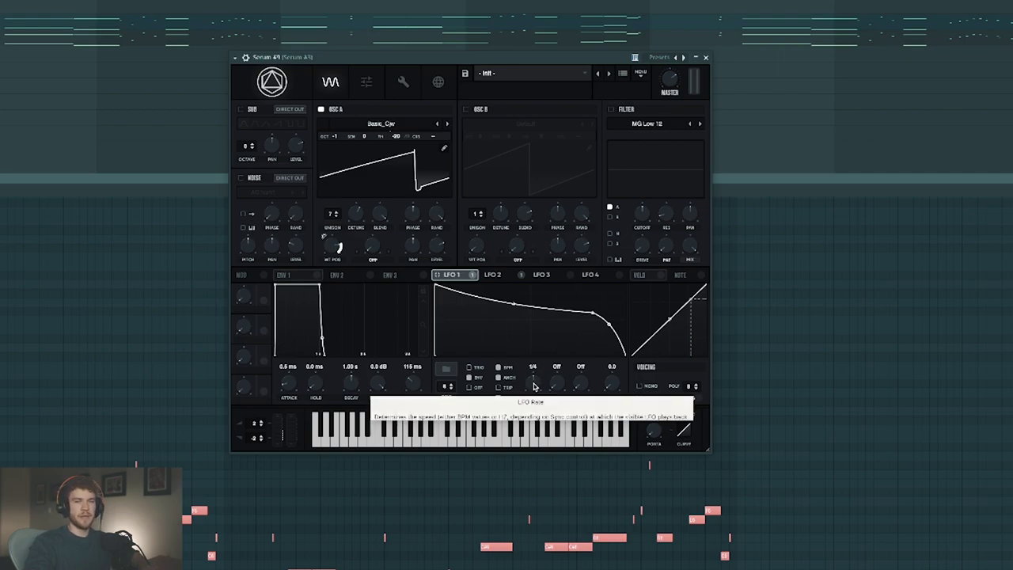
# Enable the MG Low 12 filter, lower its resonance, and assign LFO 1 to its cutoff.
pyautogui.click(495, 275)
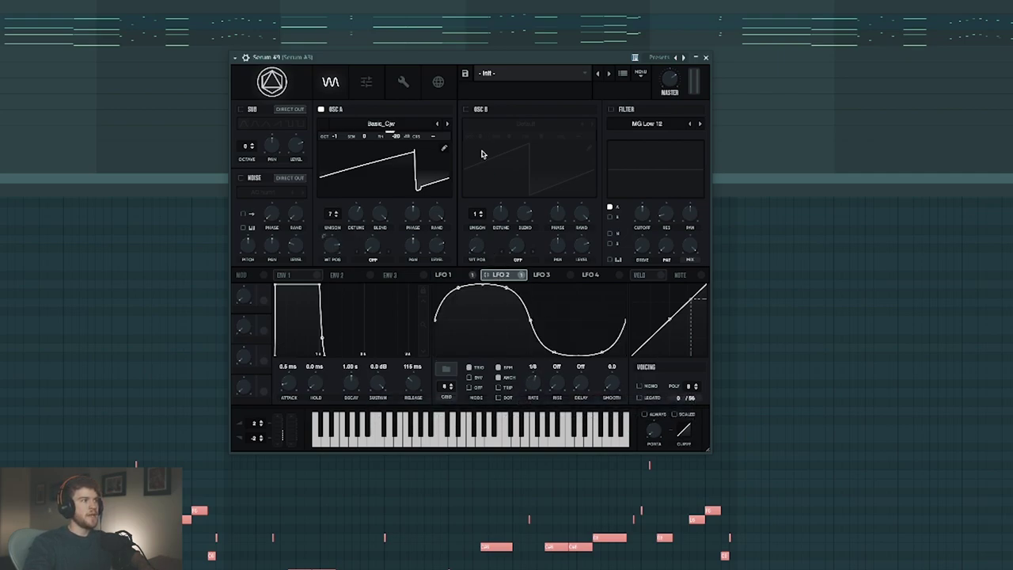
pyautogui.click(450, 274)
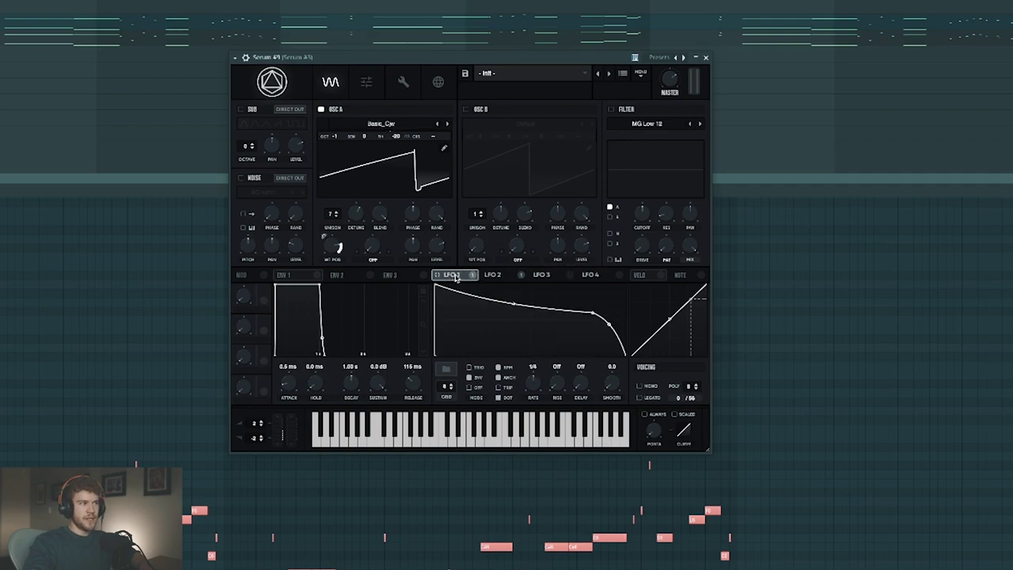
pyautogui.click(611, 109)
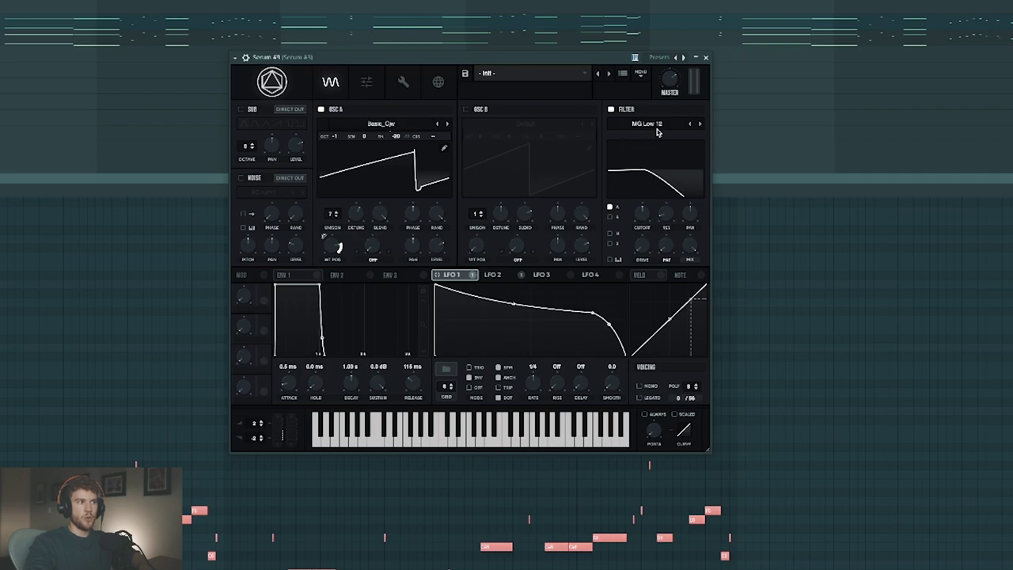
pyautogui.moveTo(669, 219); pyautogui.dragTo(685, 287)
pyautogui.moveTo(459, 279); pyautogui.dragTo(641, 220)
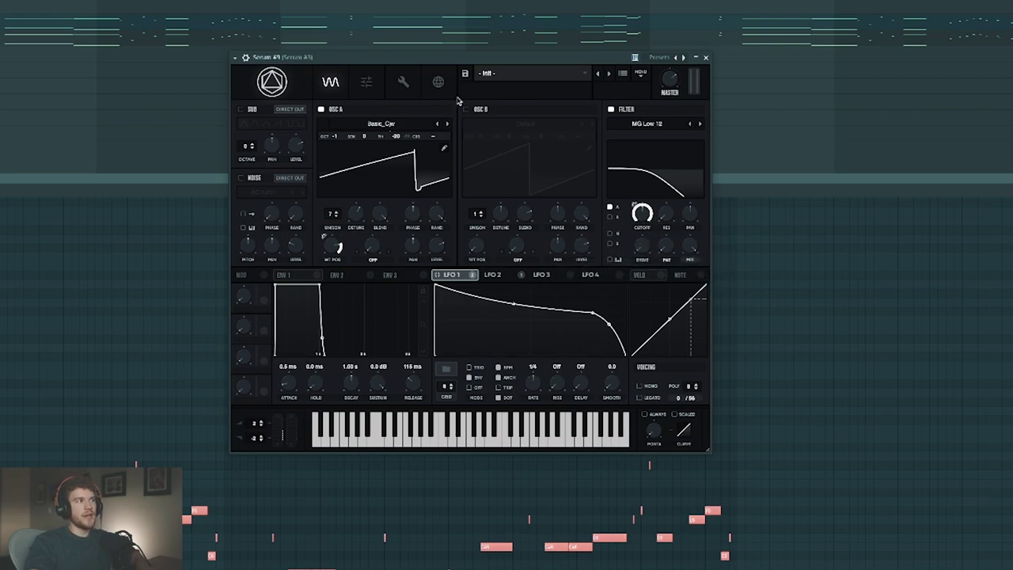
# Review the LFO assignments in the modulation matrix and audition the filter cutoff modulation.
pyautogui.click(438, 82)
pyautogui.click(408, 84)
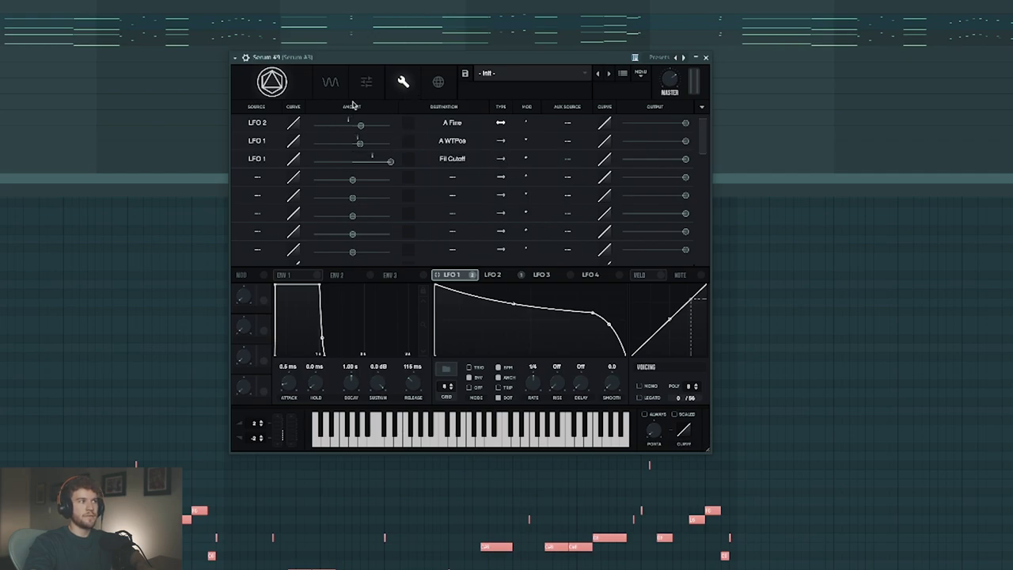
pyautogui.click(328, 84)
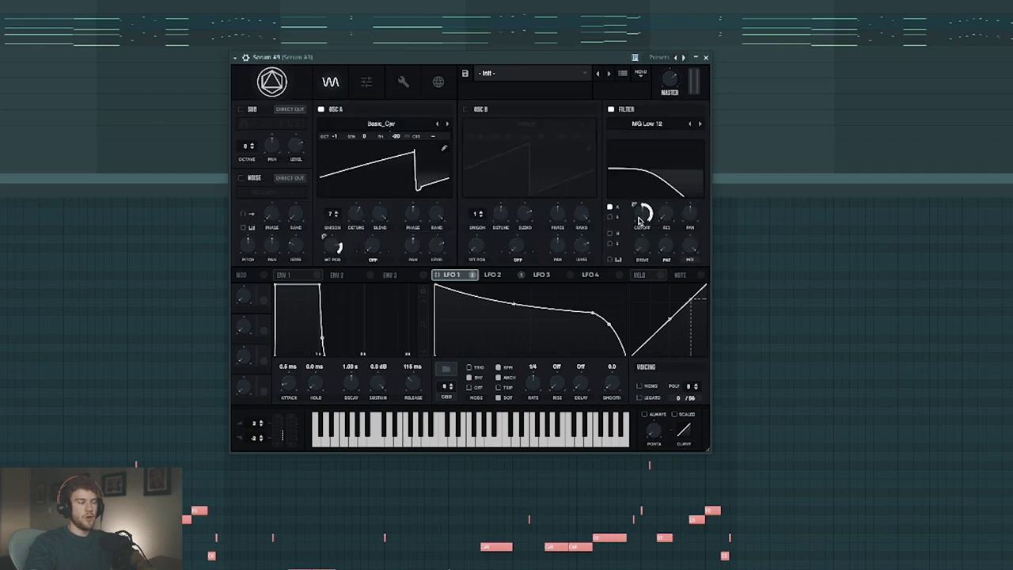
pyautogui.moveTo(640, 220)
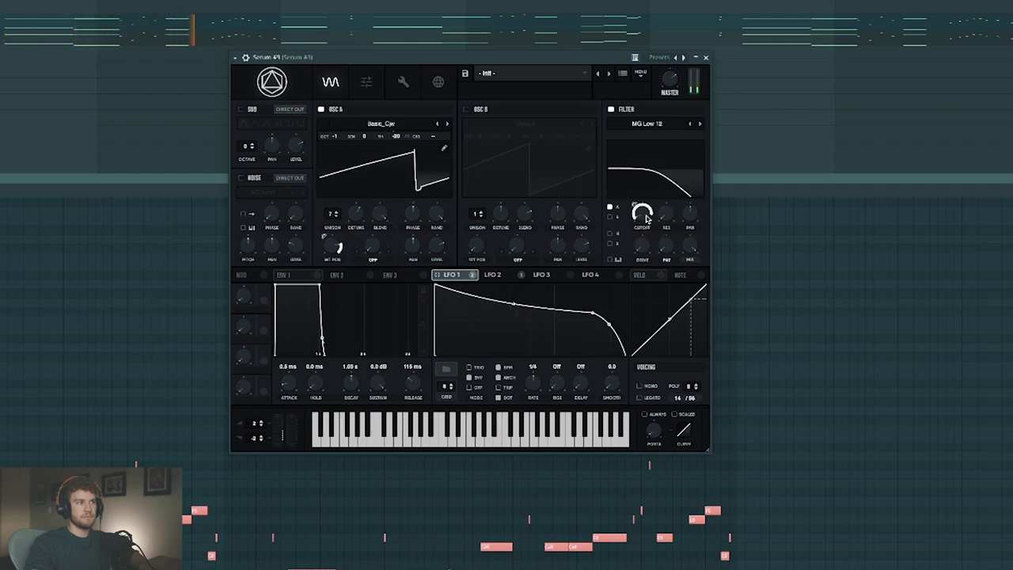
pyautogui.press('space')
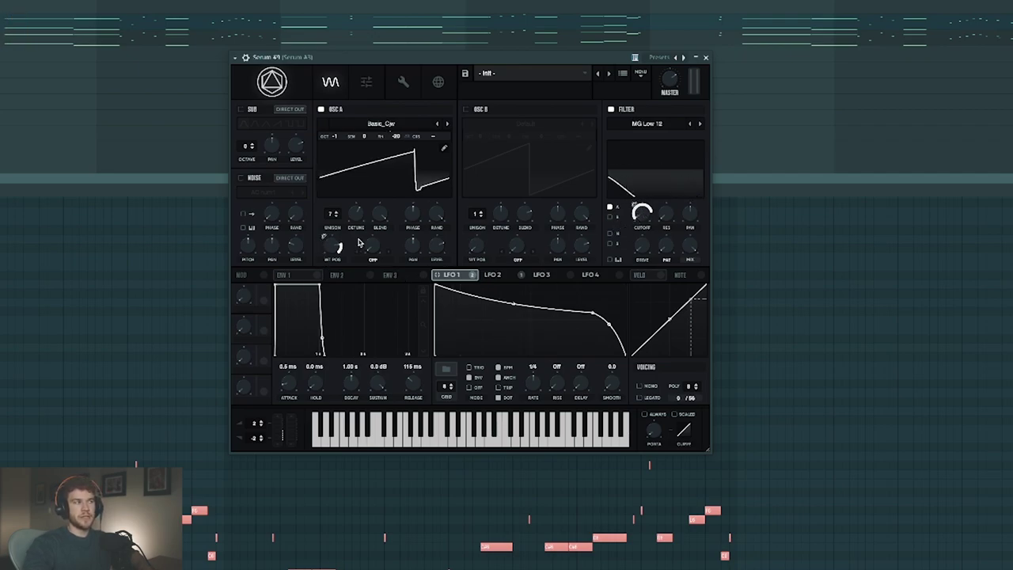
# Enable the noise oscillator with the Atmos 14 sample, route it through the filter, and audition the result.
pyautogui.click(240, 178)
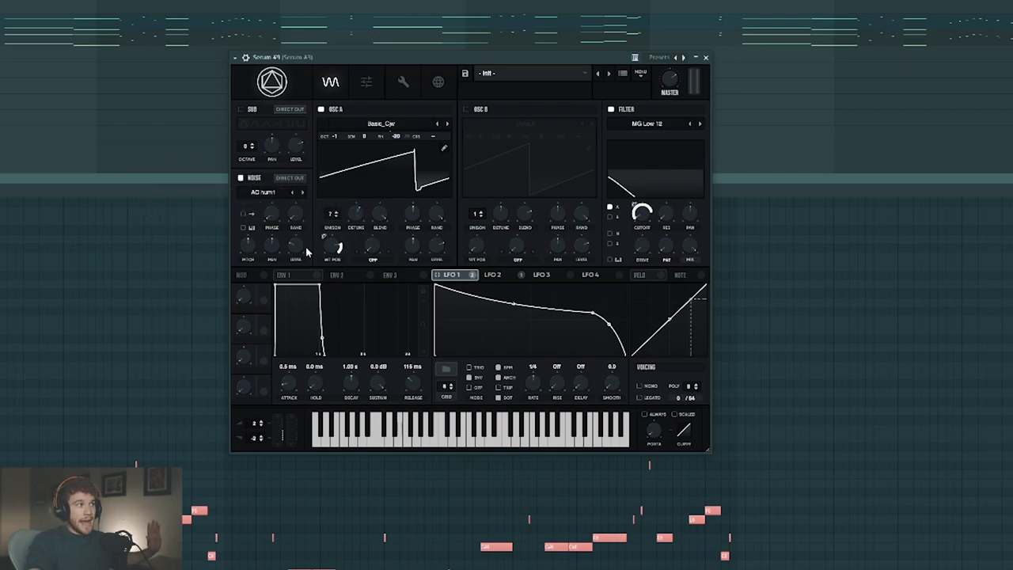
pyautogui.click(273, 193)
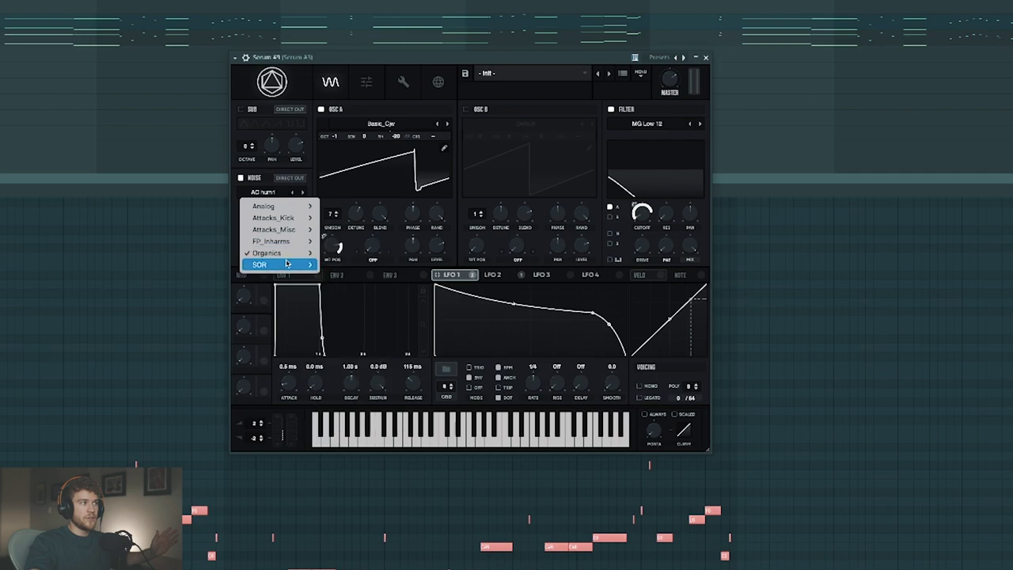
pyautogui.moveTo(287, 265)
pyautogui.click(351, 313)
pyautogui.press('space')
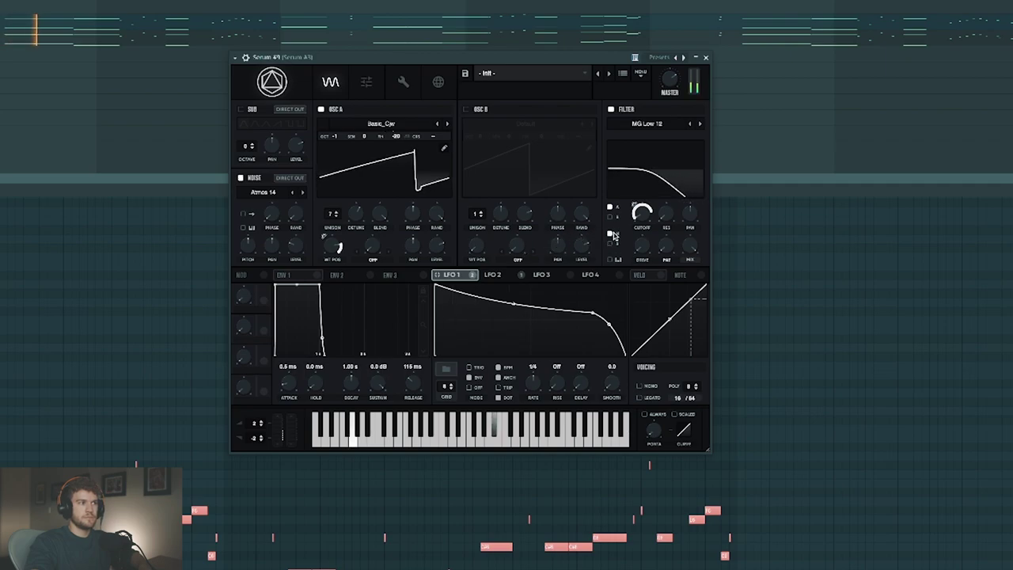
pyautogui.press('space')
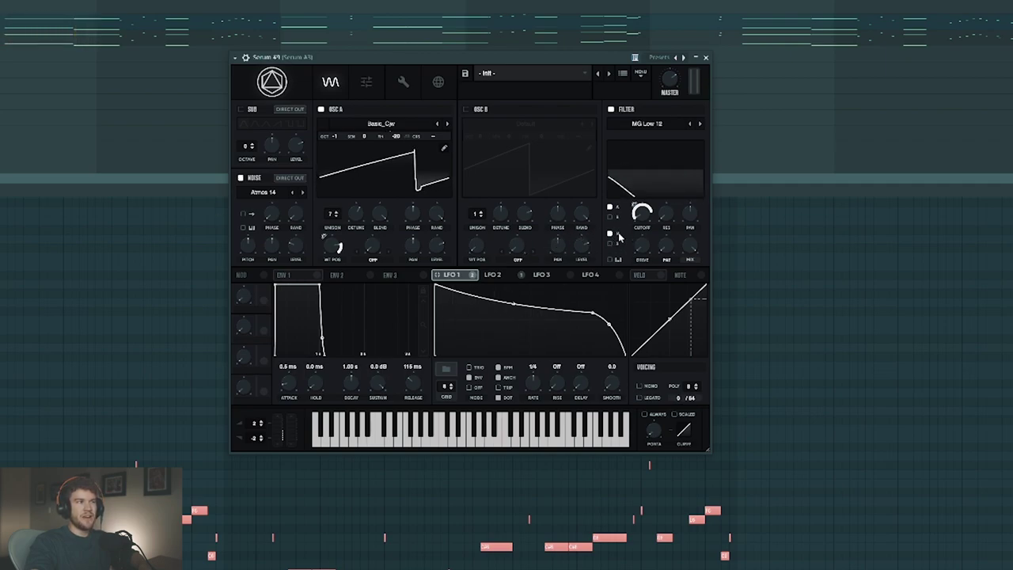
pyautogui.press('space')
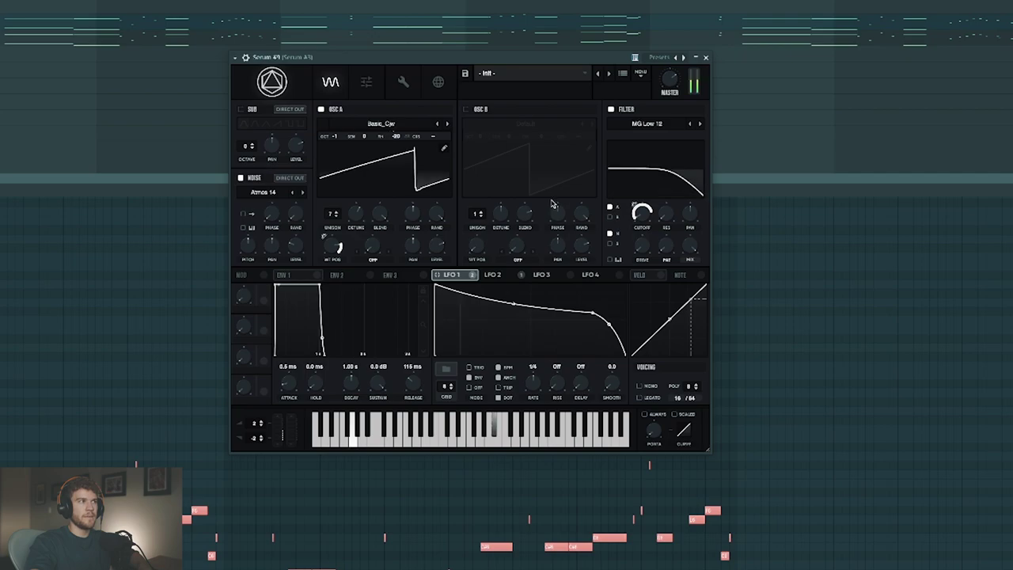
# Enable the Hyper/Dimension effect with a Hyper mix of about 31% and adjust the Dimension mix.
pyautogui.click(367, 82)
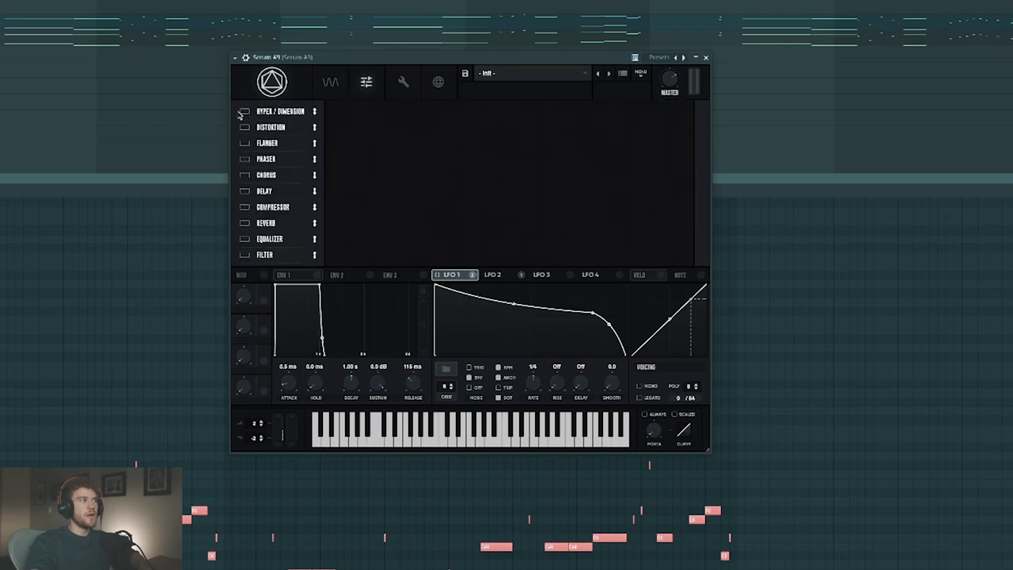
pyautogui.click(244, 112)
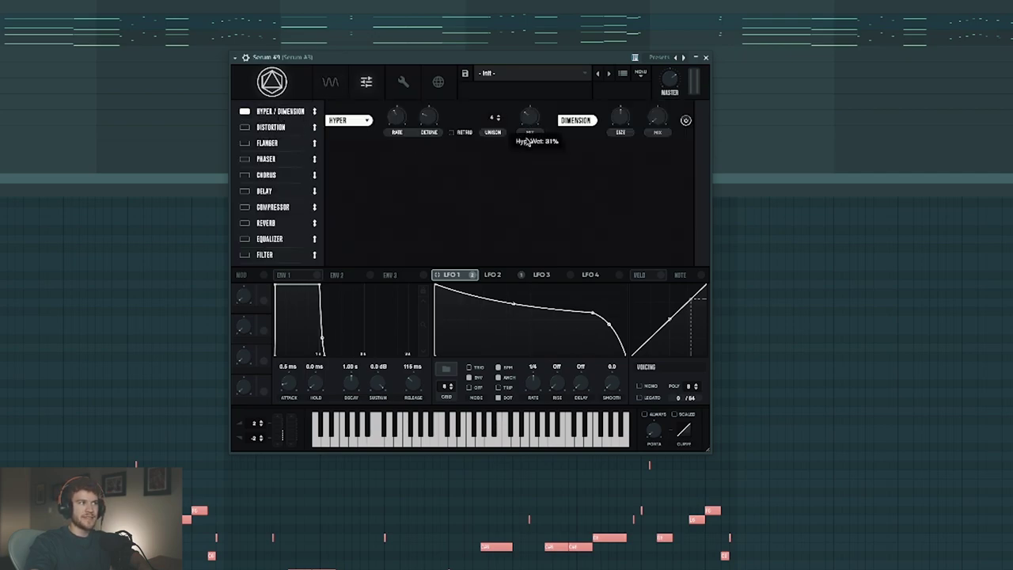
pyautogui.moveTo(661, 123); pyautogui.dragTo(622, 132)
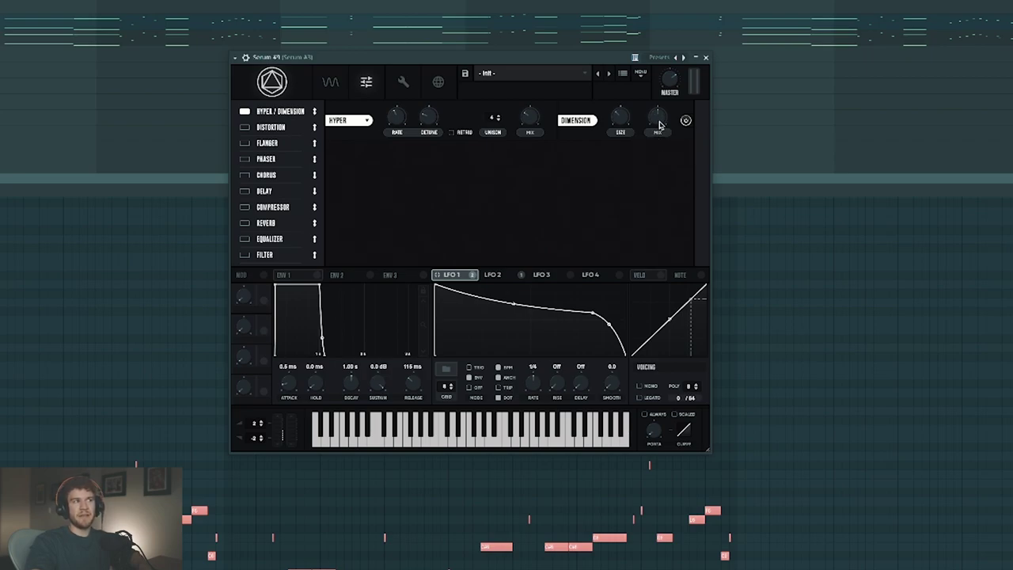
pyautogui.moveTo(534, 124)
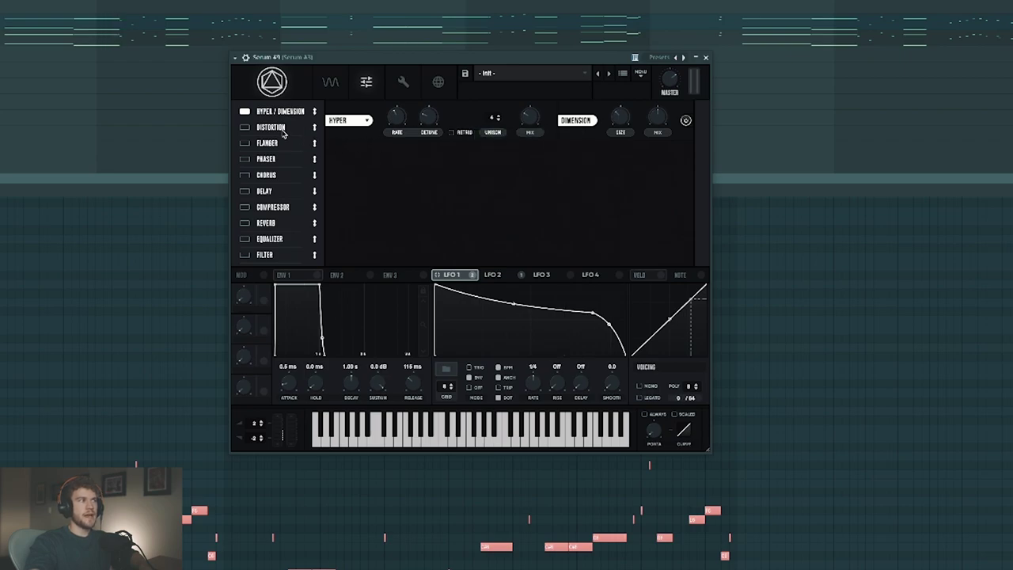
# Enable the Distortion effect, choose the SoftClip type, and fine-tune its drive.
pyautogui.click(247, 127)
pyautogui.click(408, 163)
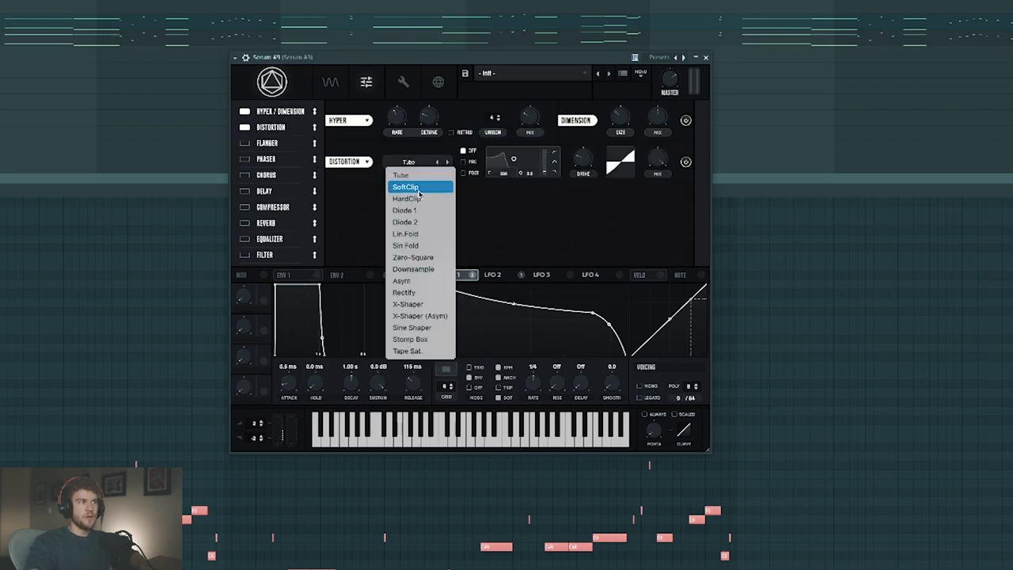
pyautogui.click(421, 187)
pyautogui.click(417, 163)
pyautogui.click(397, 151)
pyautogui.moveTo(586, 165)
pyautogui.mouseDown()
pyautogui.moveTo(599, 141)
pyautogui.moveTo(593, 162)
pyautogui.mouseUp()
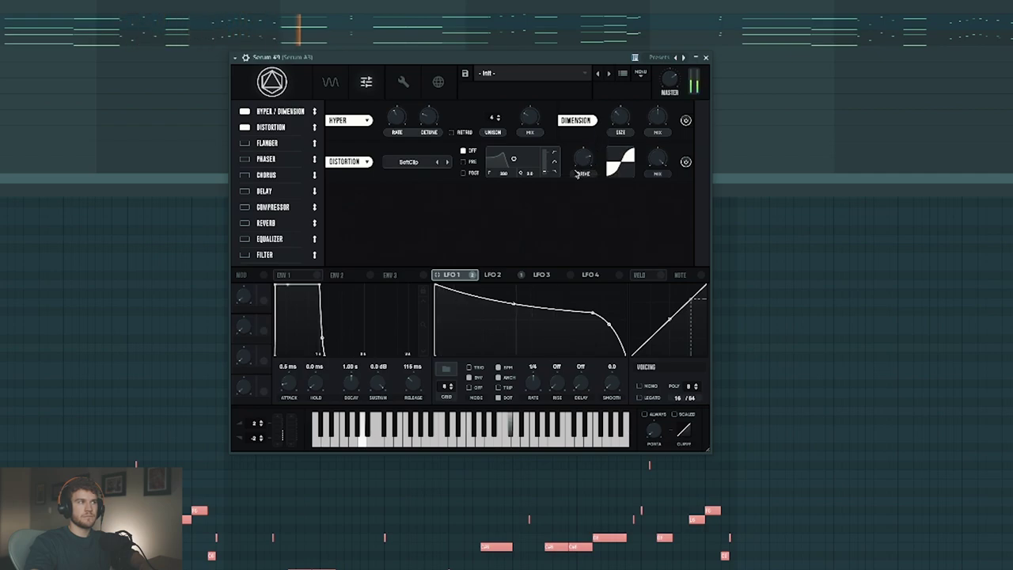
# Enable the Compressor effect, adjust its threshold, set its release to about 17.6 ms, and raise its gain to about 20.1 dB.
pyautogui.click(246, 208)
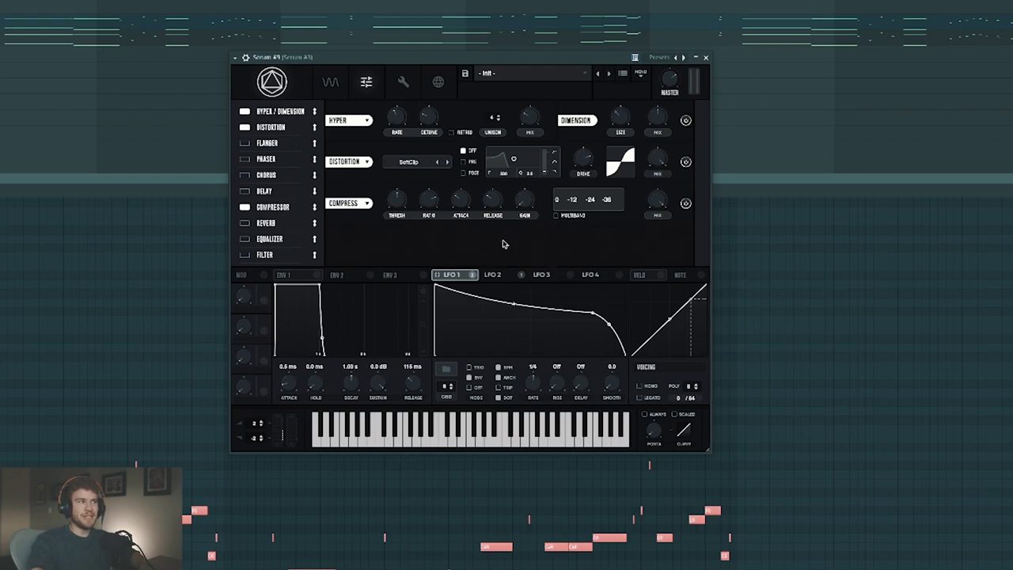
pyautogui.moveTo(399, 203)
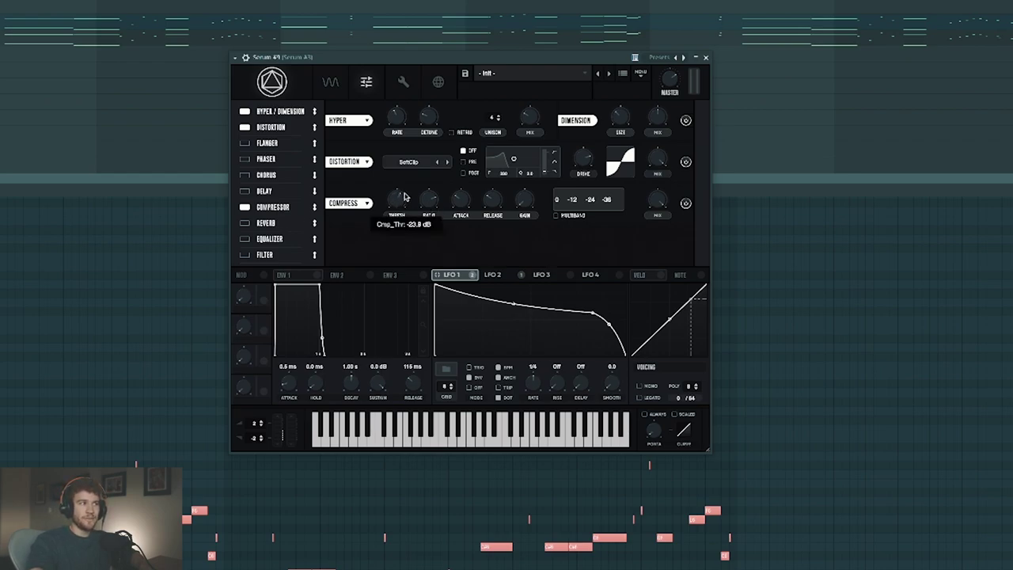
pyautogui.moveTo(408, 194); pyautogui.dragTo(403, 200)
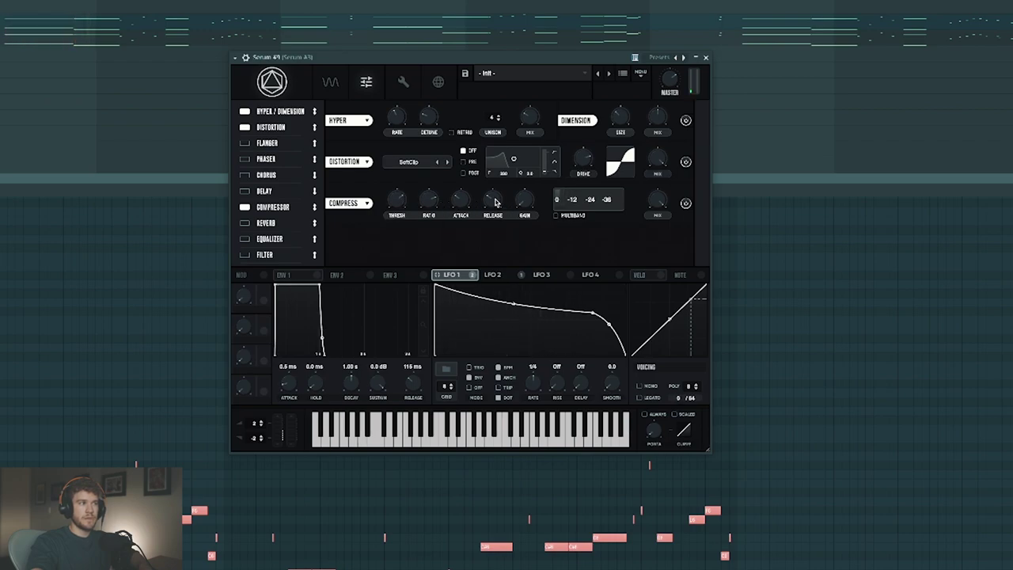
pyautogui.moveTo(496, 208)
pyautogui.press('space')
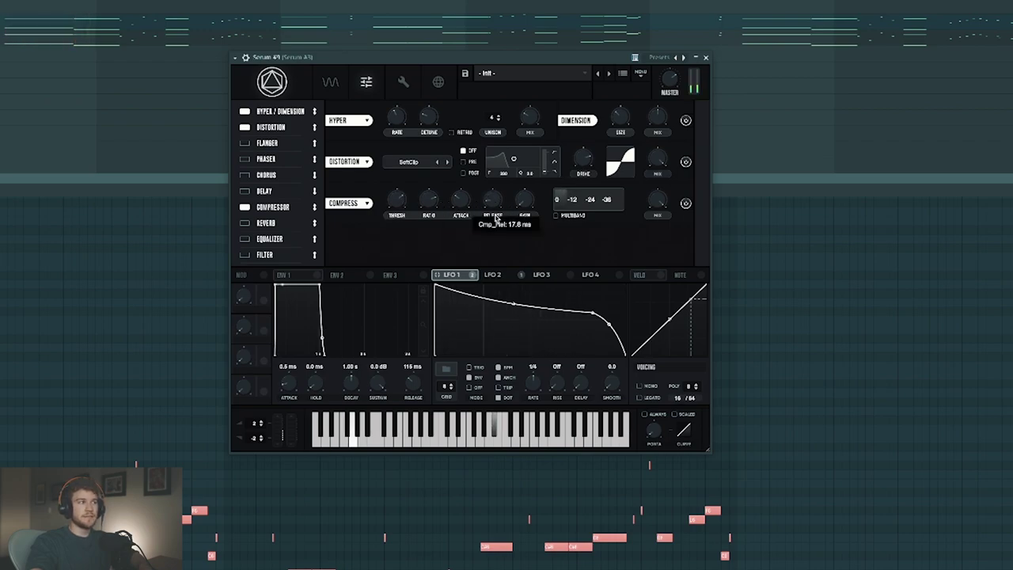
pyautogui.moveTo(529, 204)
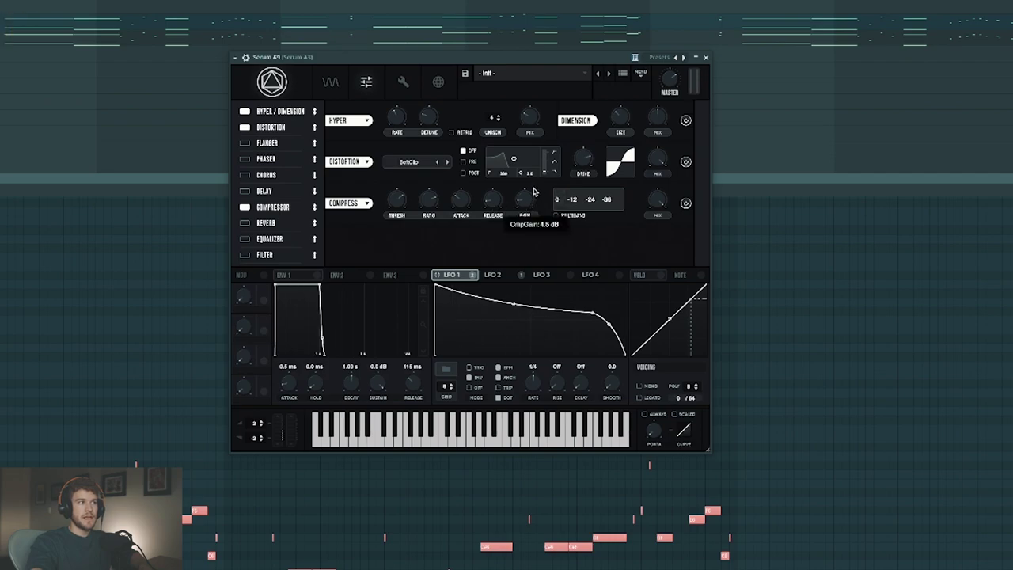
pyautogui.scroll(5, 529, 200)
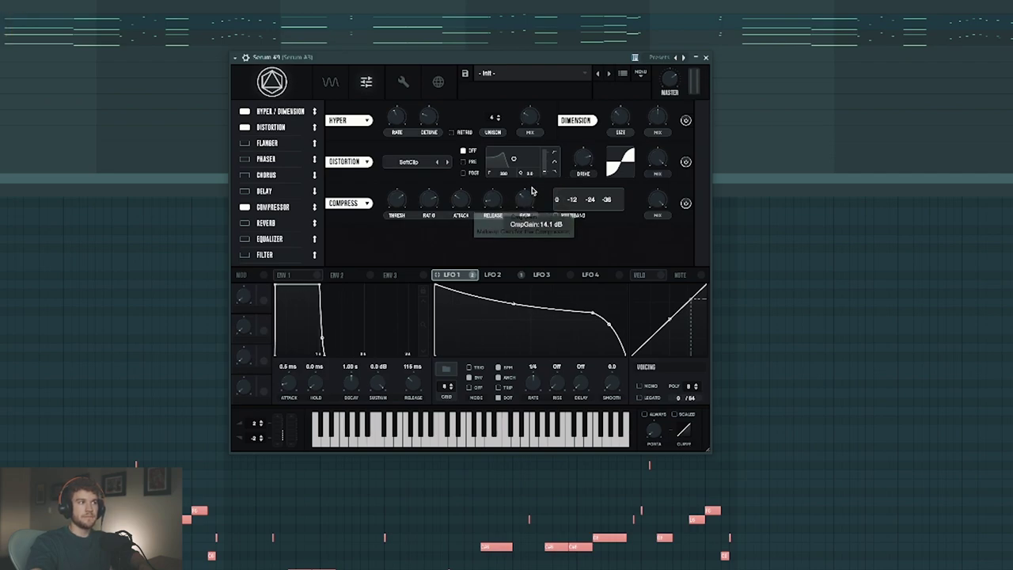
pyautogui.moveTo(528, 203); pyautogui.dragTo(533, 196)
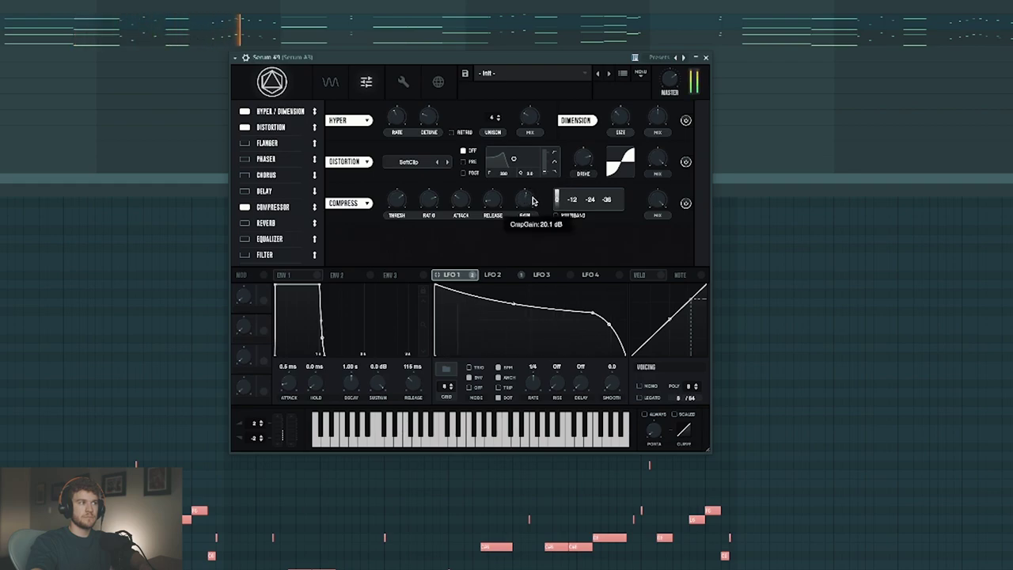
pyautogui.moveTo(530, 203)
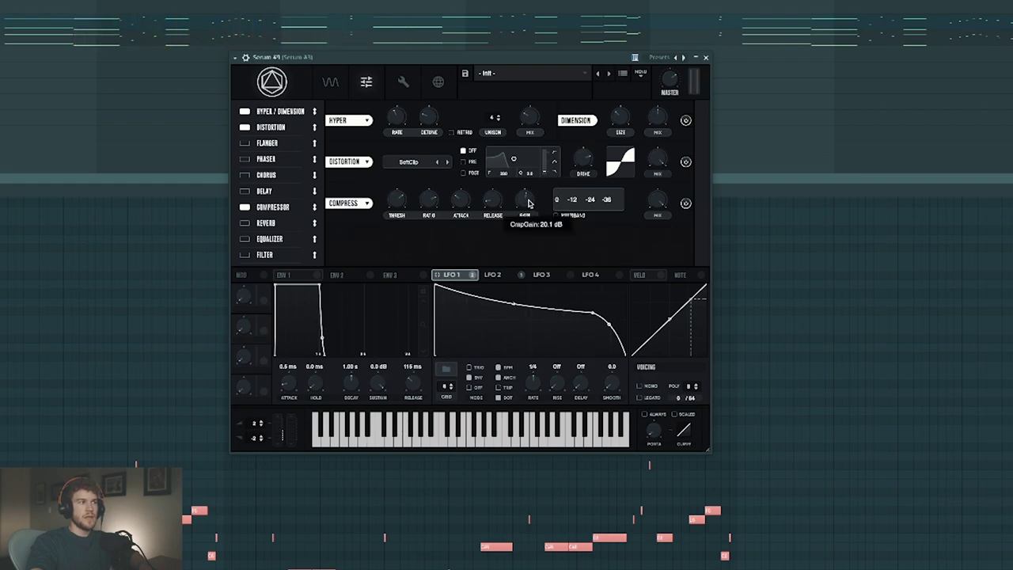
# Load a preset into the compressor and set the master volume to about -4.5 dB.
pyautogui.click(368, 205)
pyautogui.click(407, 261)
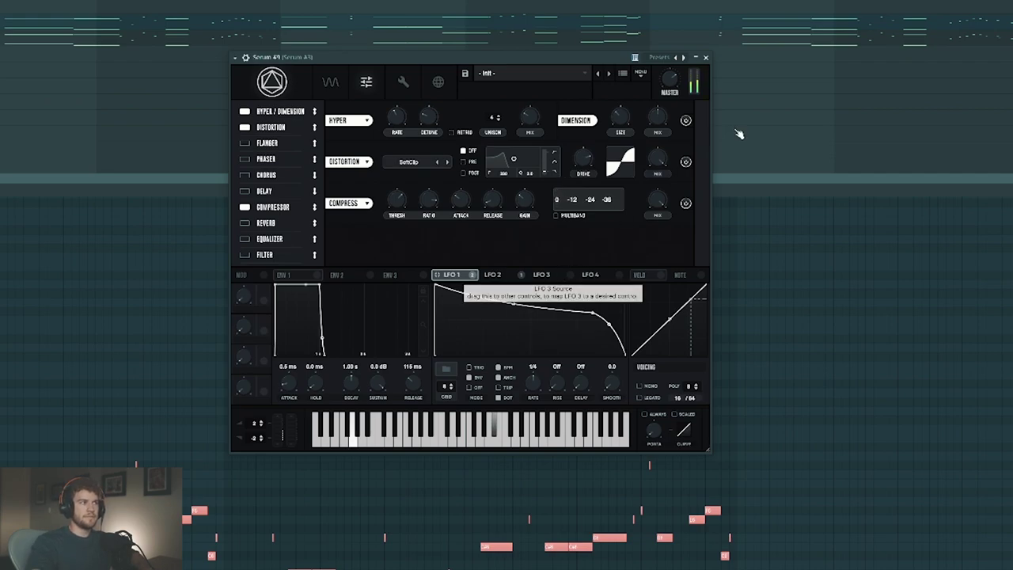
pyautogui.moveTo(674, 83)
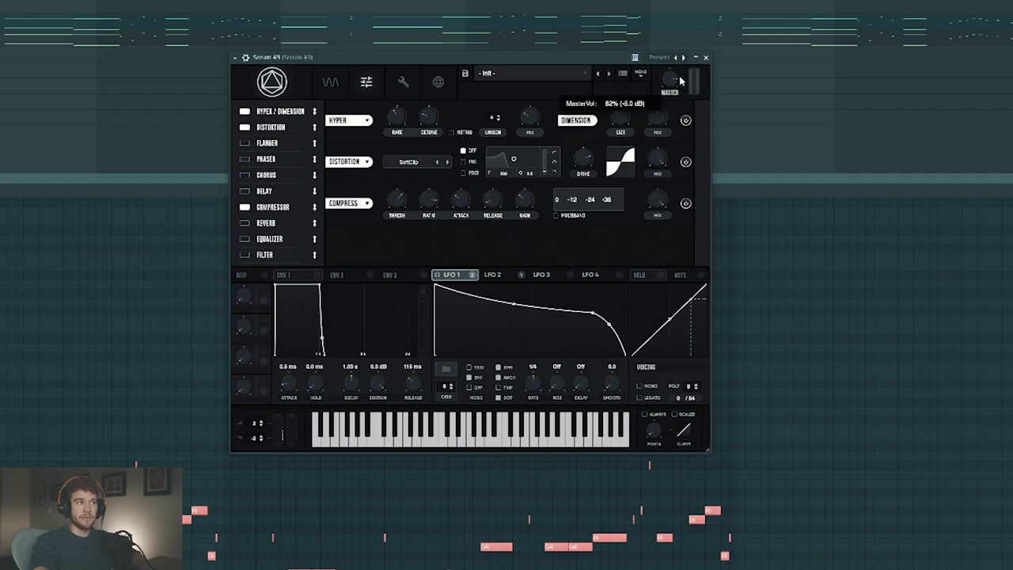
pyautogui.scroll(2, 674, 83)
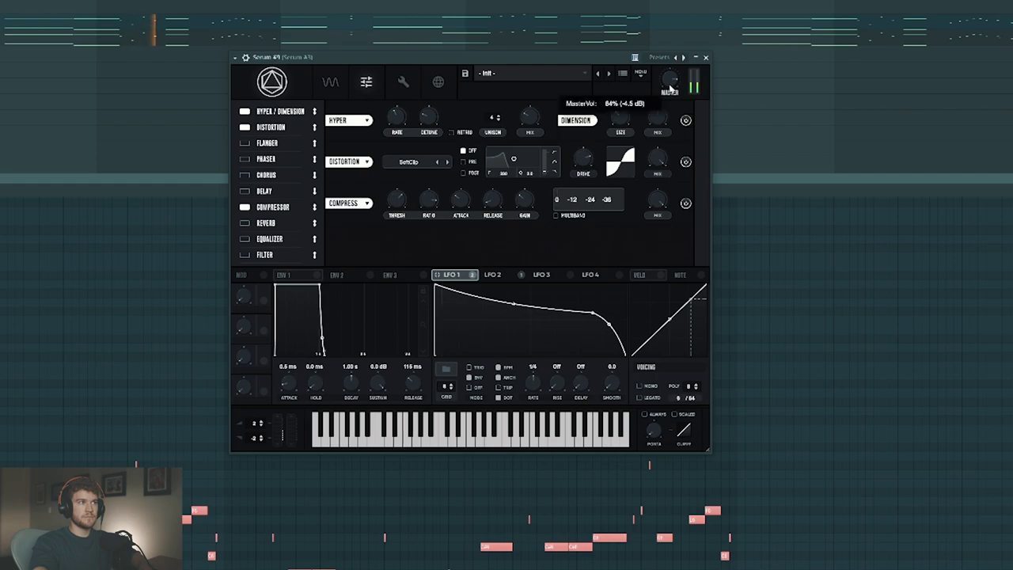
# Adjust the main filter's cutoff with LFO 1 modulating it, and set the filter drive to about 27%.
pyautogui.click(330, 82)
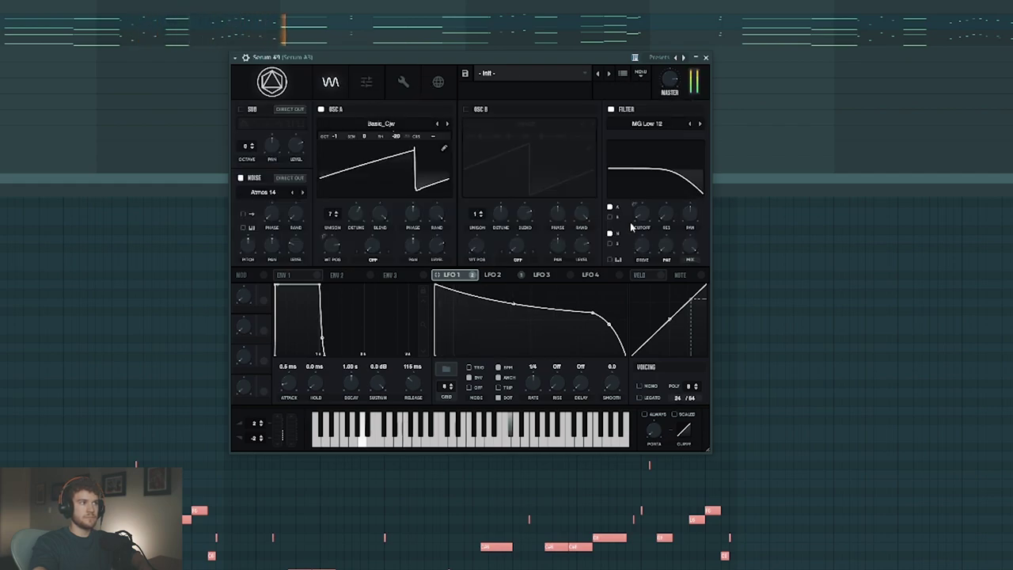
pyautogui.moveTo(631, 223); pyautogui.dragTo(667, 241)
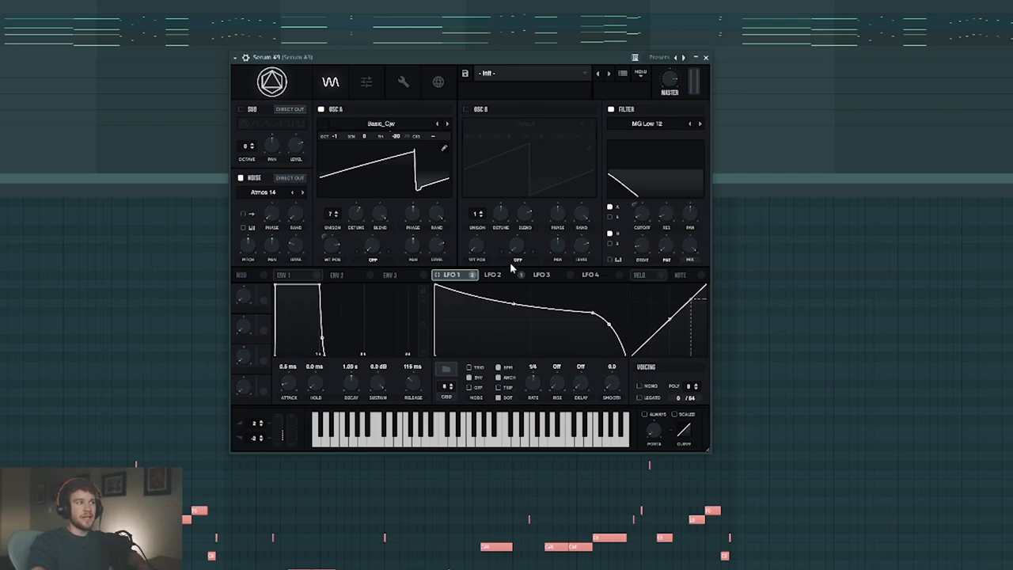
pyautogui.moveTo(469, 276); pyautogui.dragTo(640, 216)
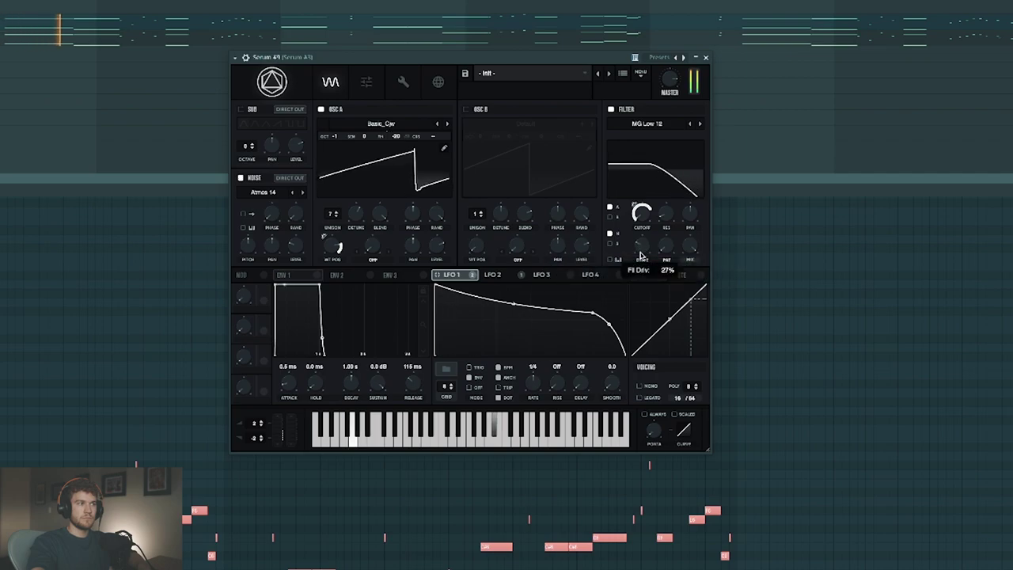
# Compare the sound with the noise oscillator bypassing the filter and routed through it, and audition the pattern.
pyautogui.click(614, 234)
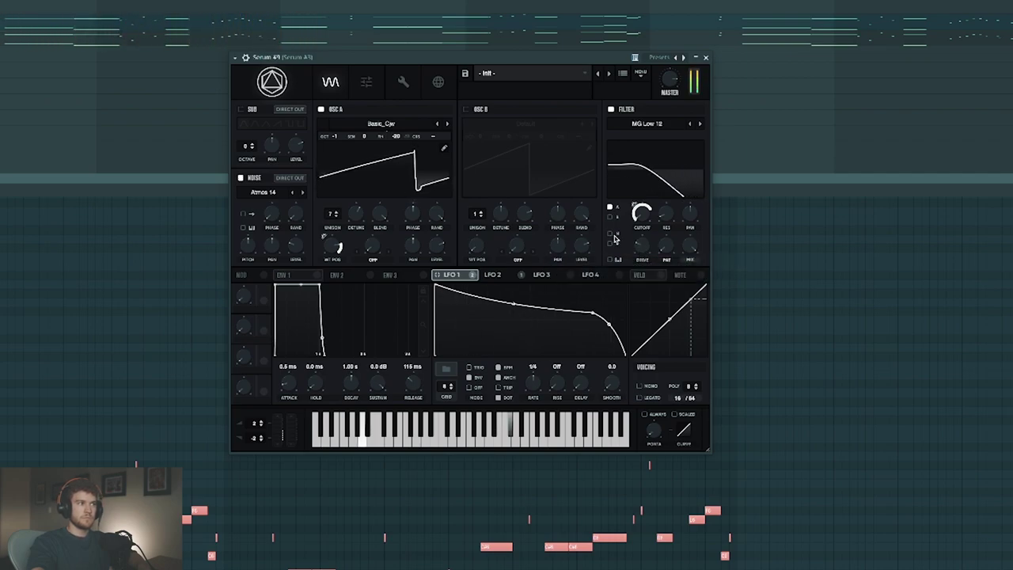
pyautogui.click(614, 237)
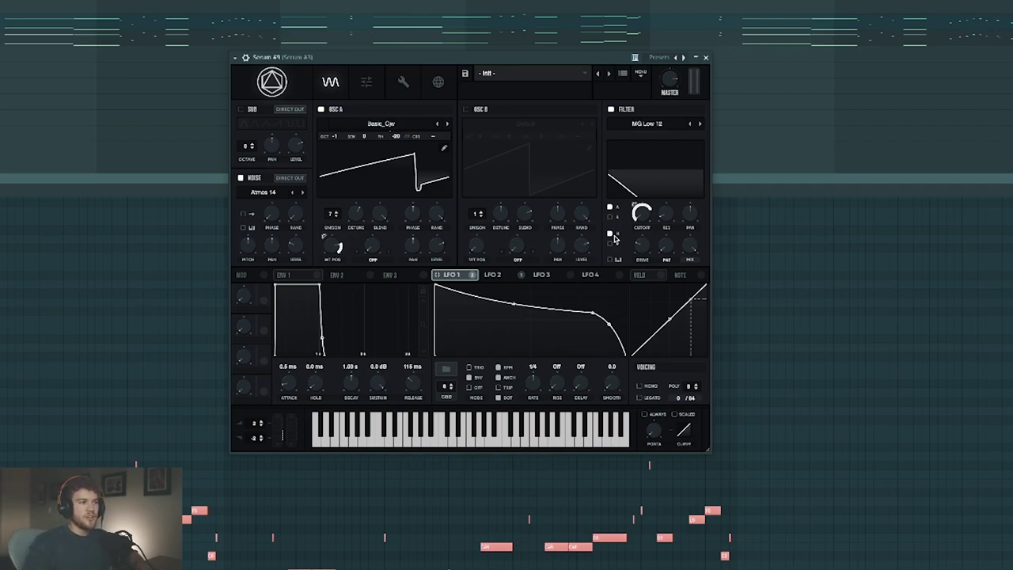
pyautogui.moveTo(658, 432)
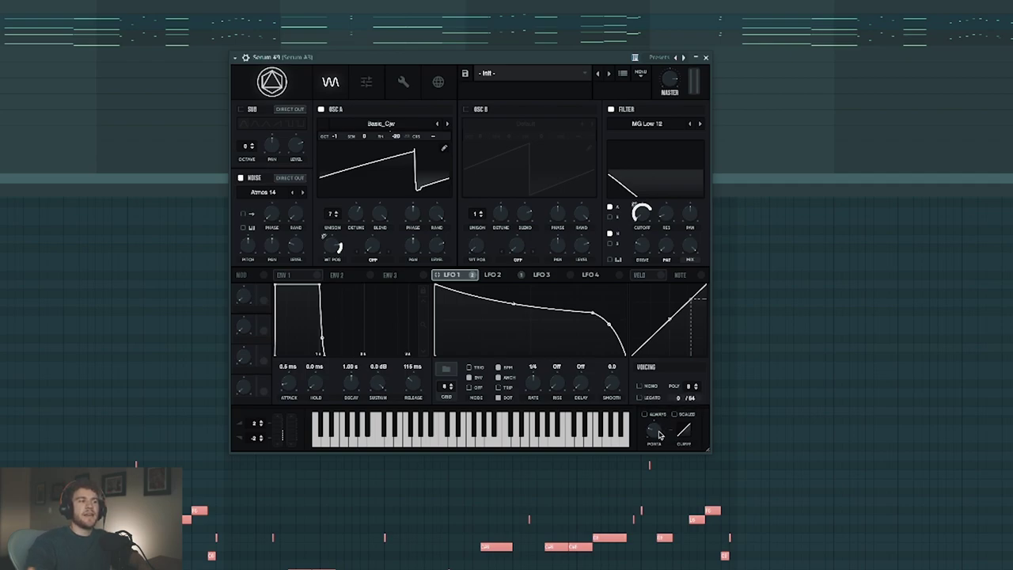
pyautogui.press('space')
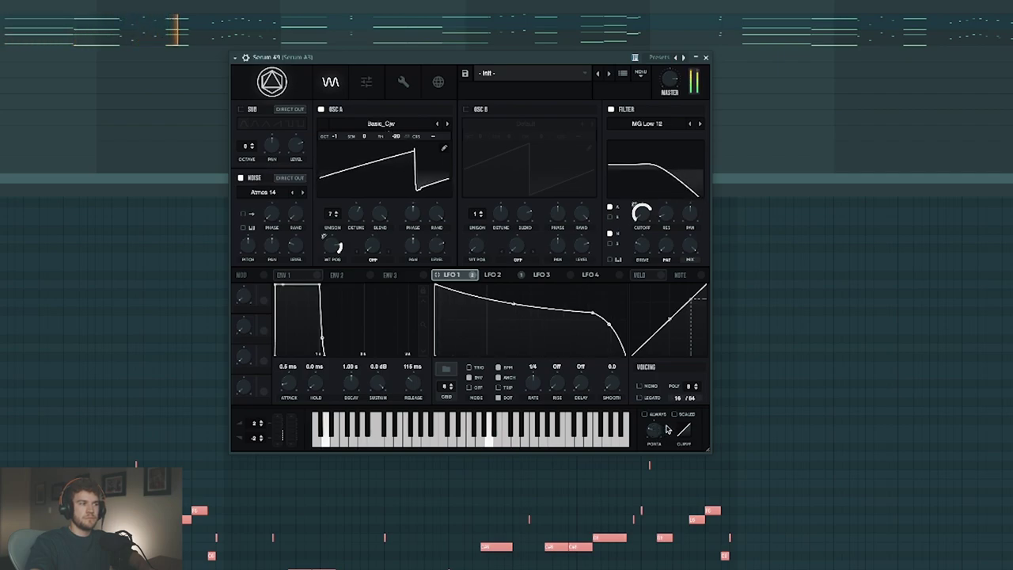
pyautogui.press('space')
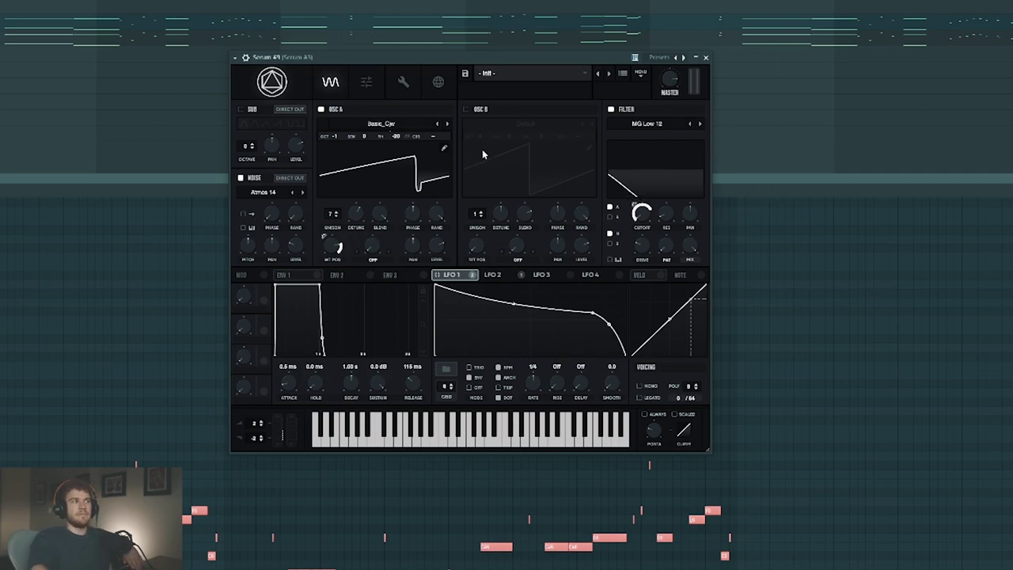
# Enable the Chorus effect with a mix of about 38%.
pyautogui.click(369, 82)
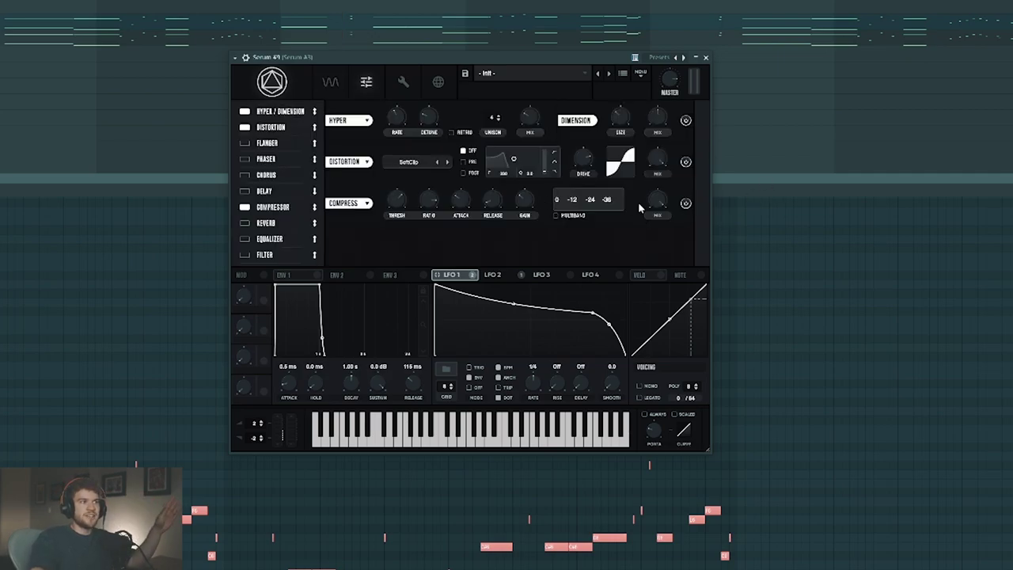
pyautogui.click(265, 175)
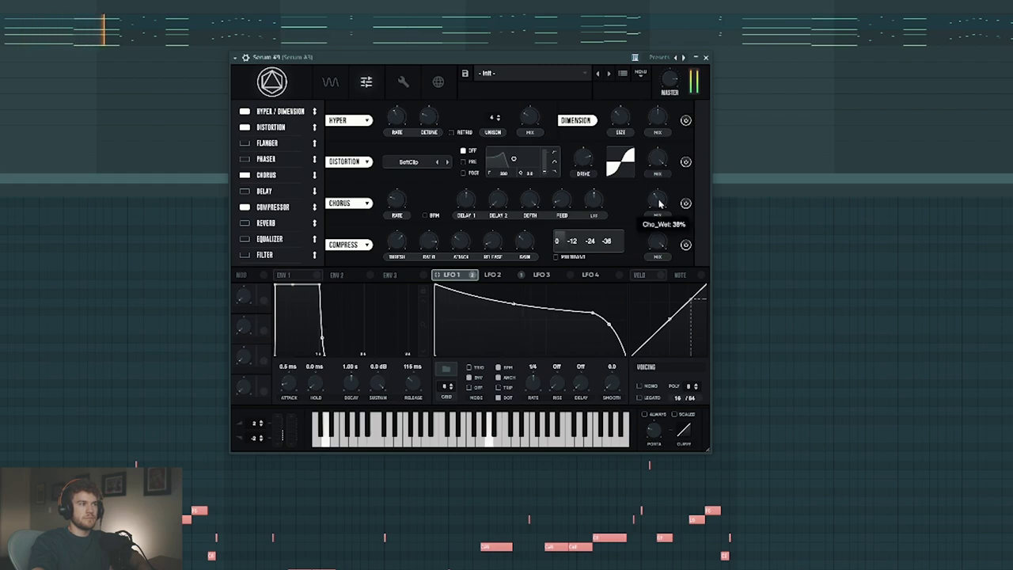
# Try a filter effect after the compressor with different presets, audition it, and remove the effect.
pyautogui.click(245, 254)
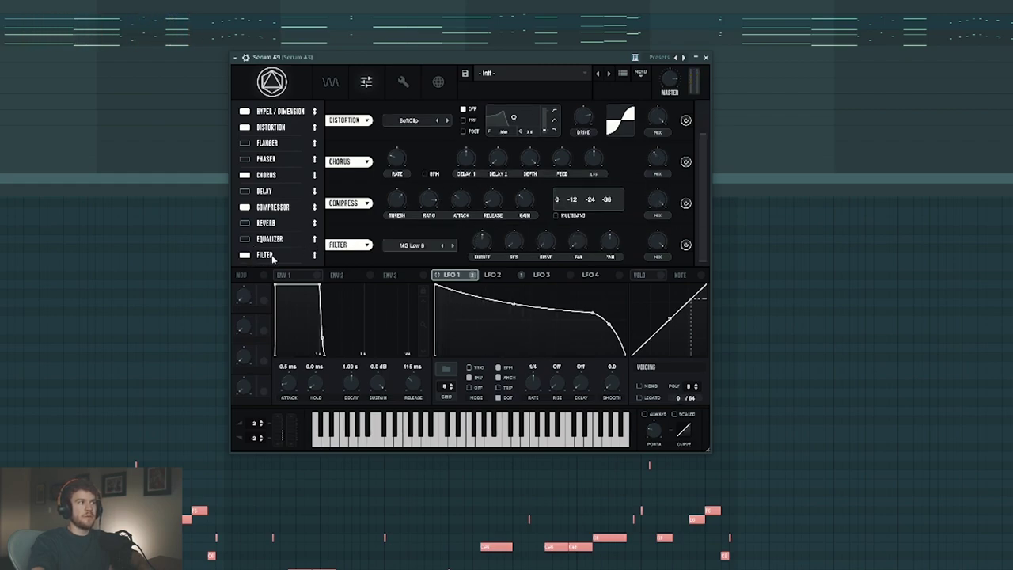
pyautogui.click(365, 247)
pyautogui.click(384, 269)
pyautogui.click(366, 245)
pyautogui.click(385, 257)
pyautogui.press('space')
pyautogui.press('space')
pyautogui.moveTo(655, 242)
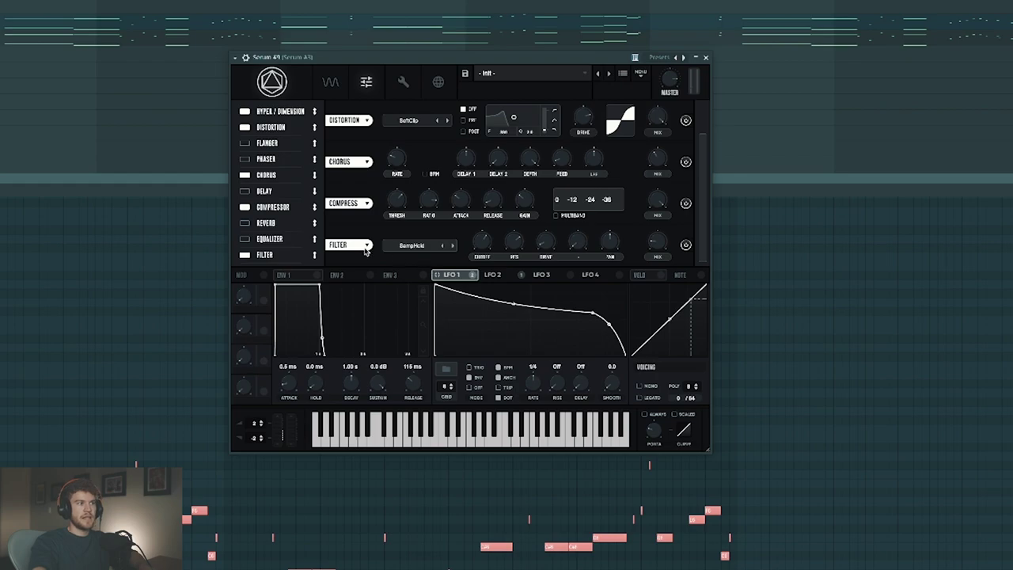
pyautogui.click(245, 254)
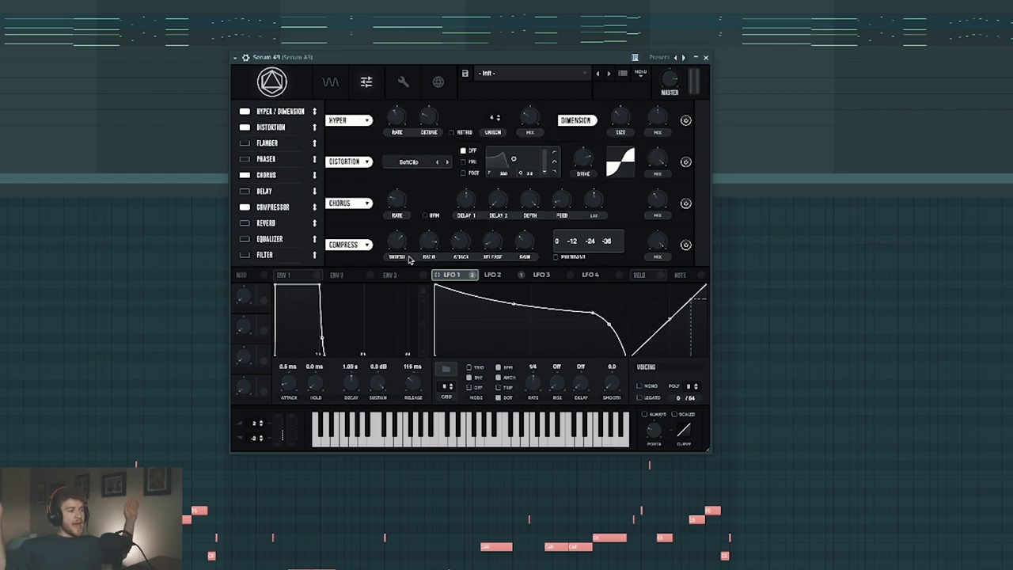